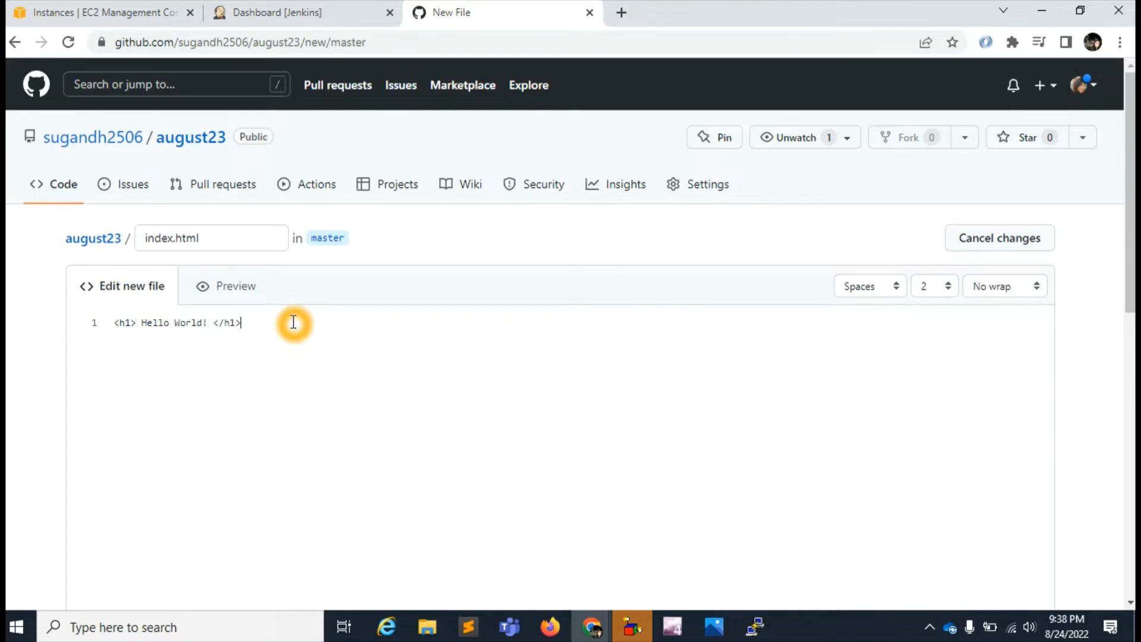
- Commit the new index.html file directly to the master branch and view the changes in its commit
{"action": "scroll", "coordinate": [800, 344], "scroll_direction": "down", "scroll_amount": 10}
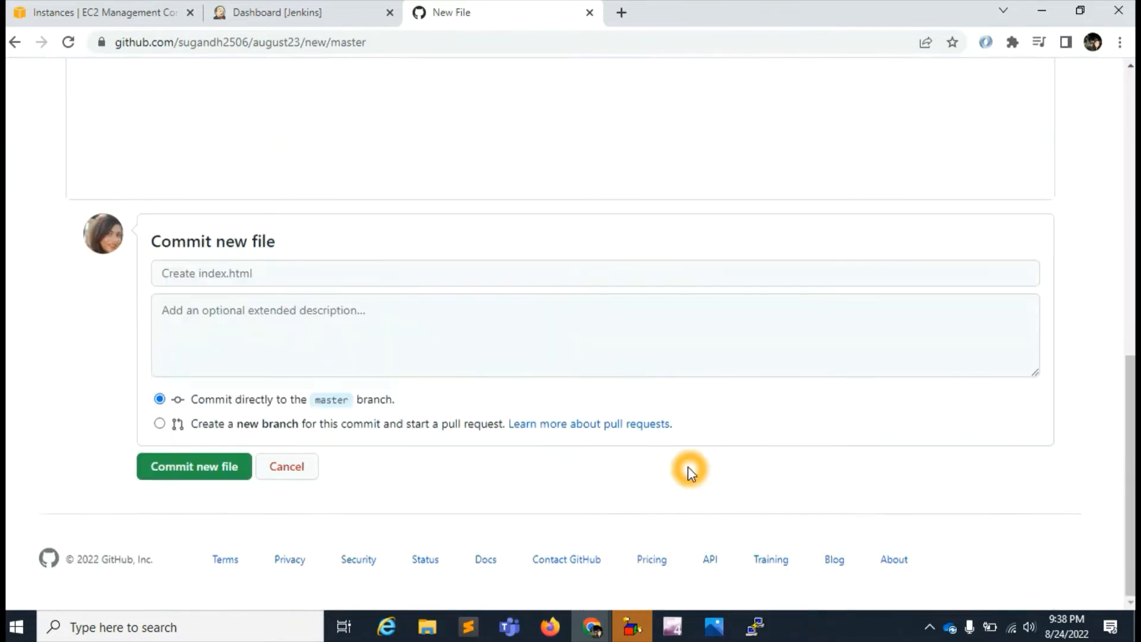
{"action": "left_click", "coordinate": [184, 466]}
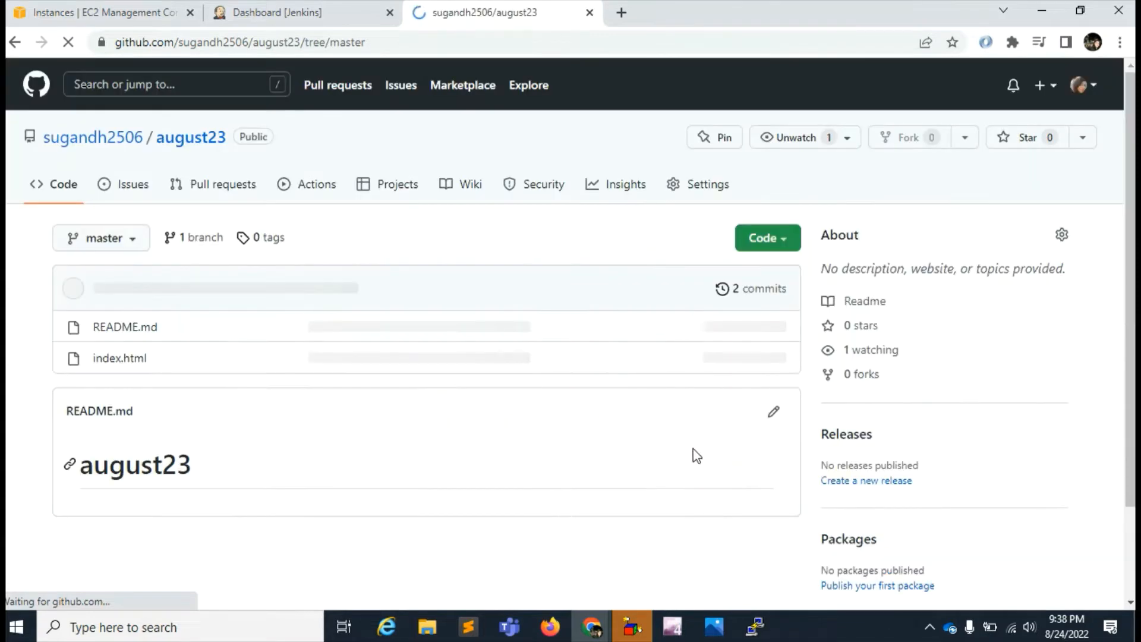
{"action": "left_click", "coordinate": [420, 312]}
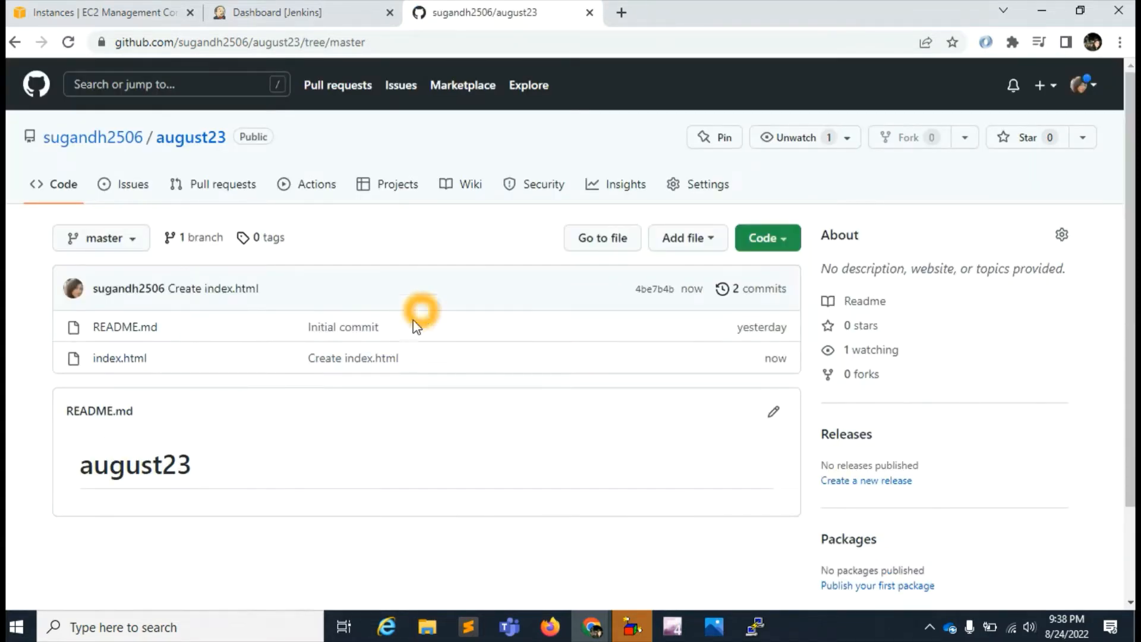
{"action": "left_click", "coordinate": [356, 359]}
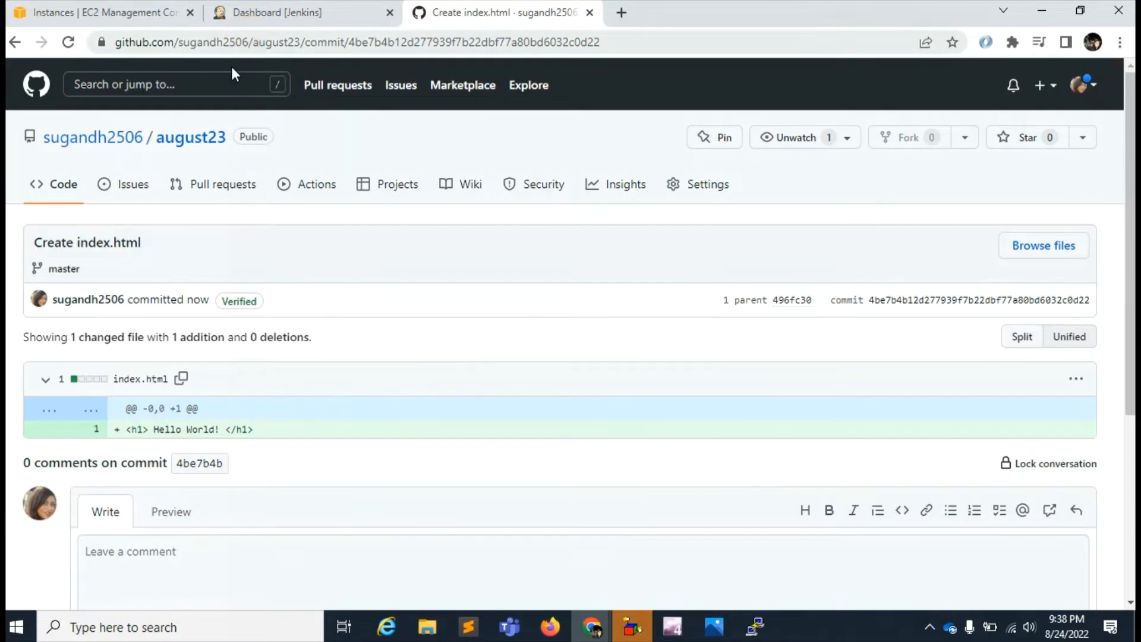
{"action": "left_click", "coordinate": [155, 38]}
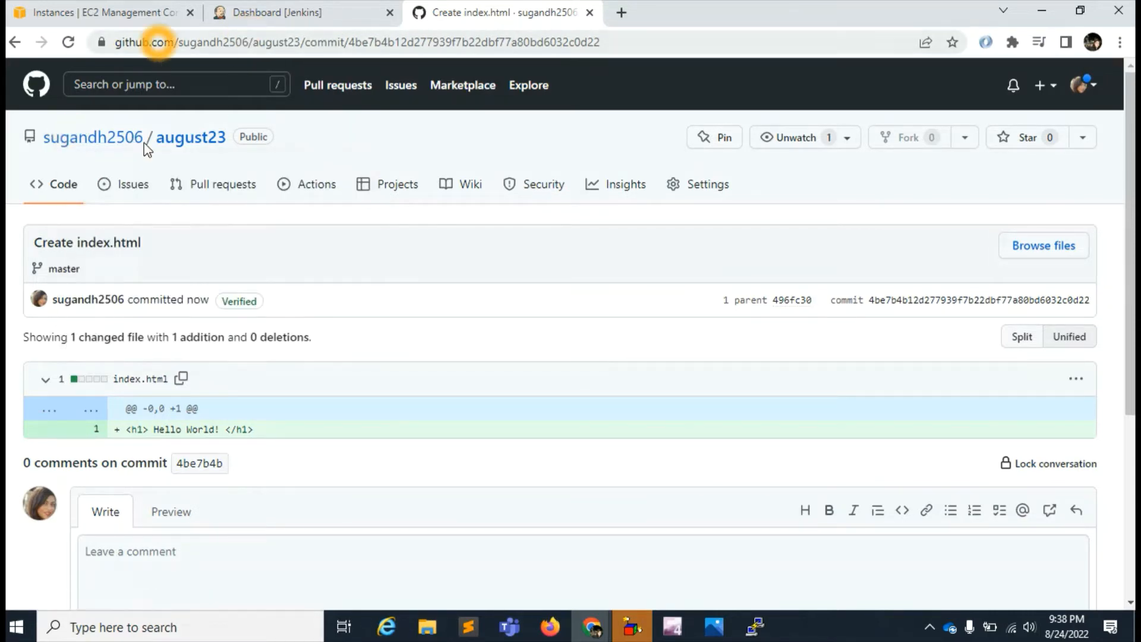
- Return to the august23 repository's code page and copy its SSH clone URL
{"action": "left_click", "coordinate": [60, 184]}
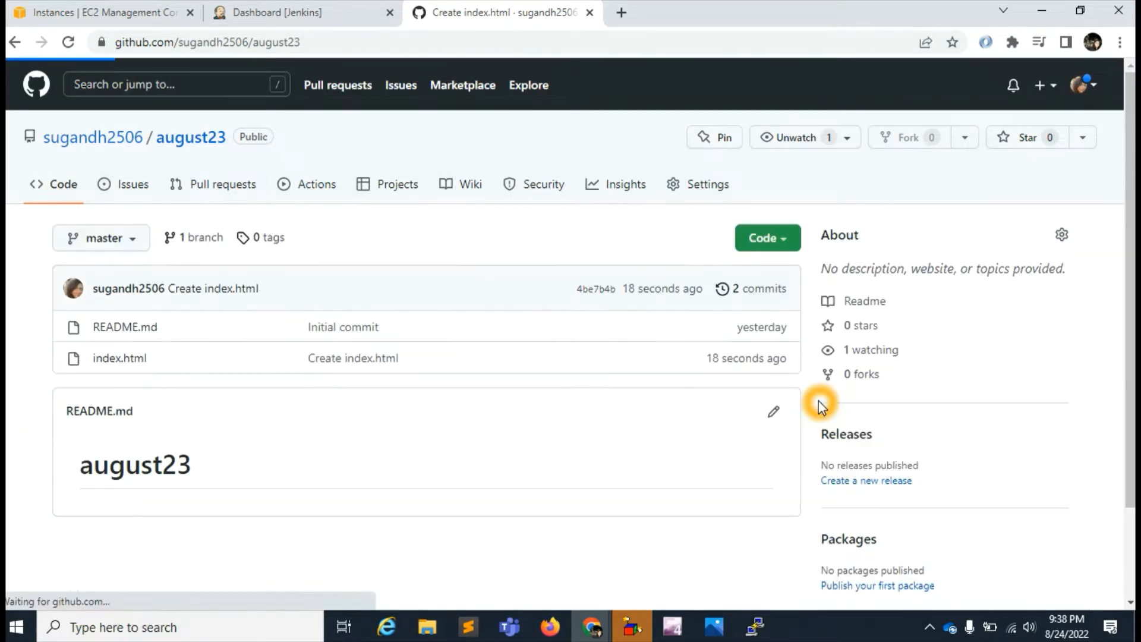
{"action": "left_click", "coordinate": [785, 237]}
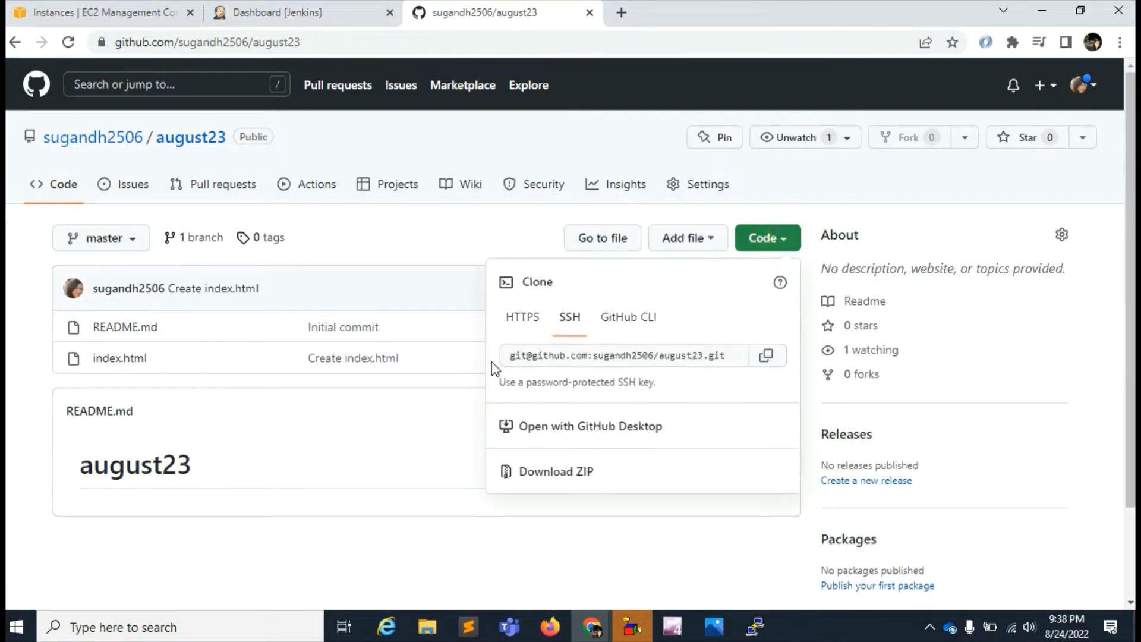
{"action": "left_click", "coordinate": [768, 356]}
{"action": "left_click", "coordinate": [769, 359]}
- Switch to Jenkins and create a new Freestyle project named demo-project
{"action": "left_click", "coordinate": [266, 13]}
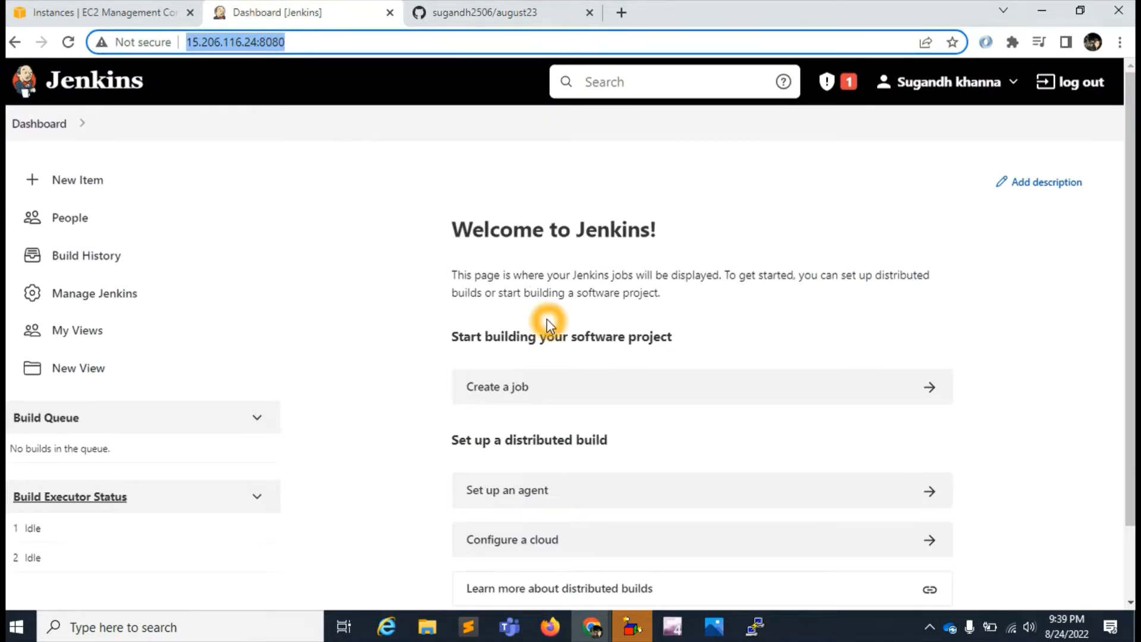
{"action": "left_click", "coordinate": [96, 295]}
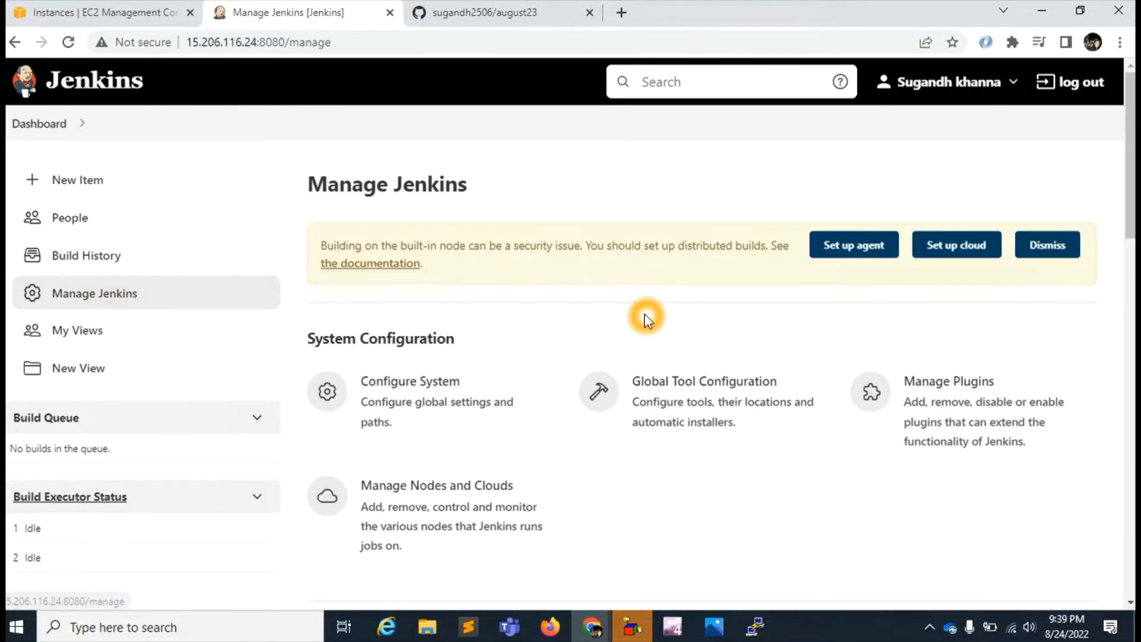
{"action": "left_click", "coordinate": [76, 181]}
{"action": "left_click", "coordinate": [258, 253]}
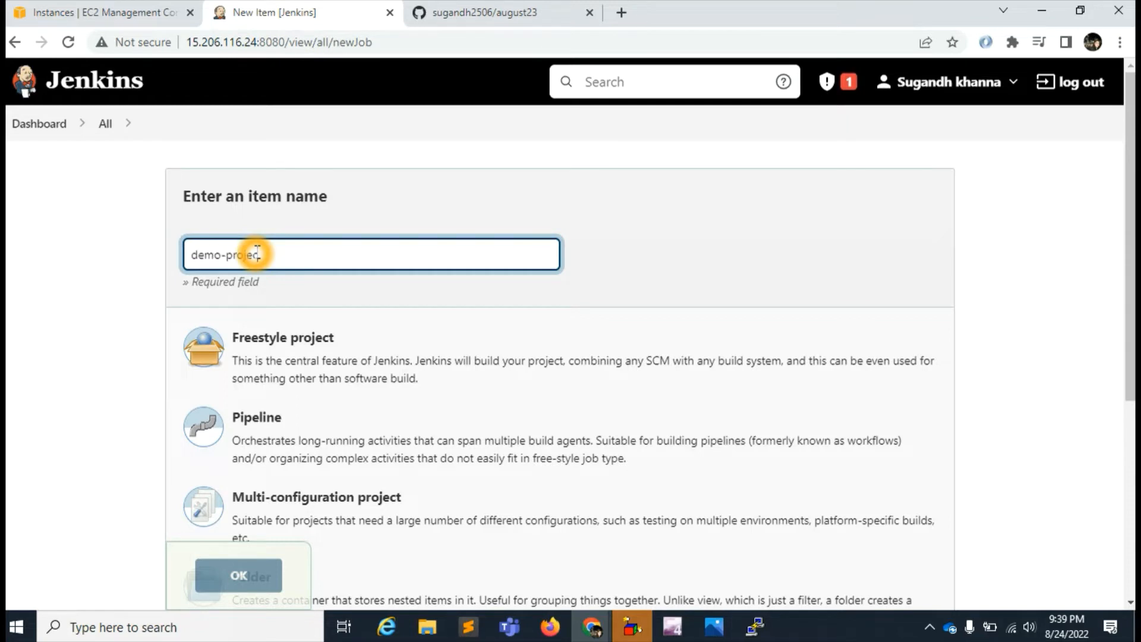
{"action": "left_click", "coordinate": [366, 358]}
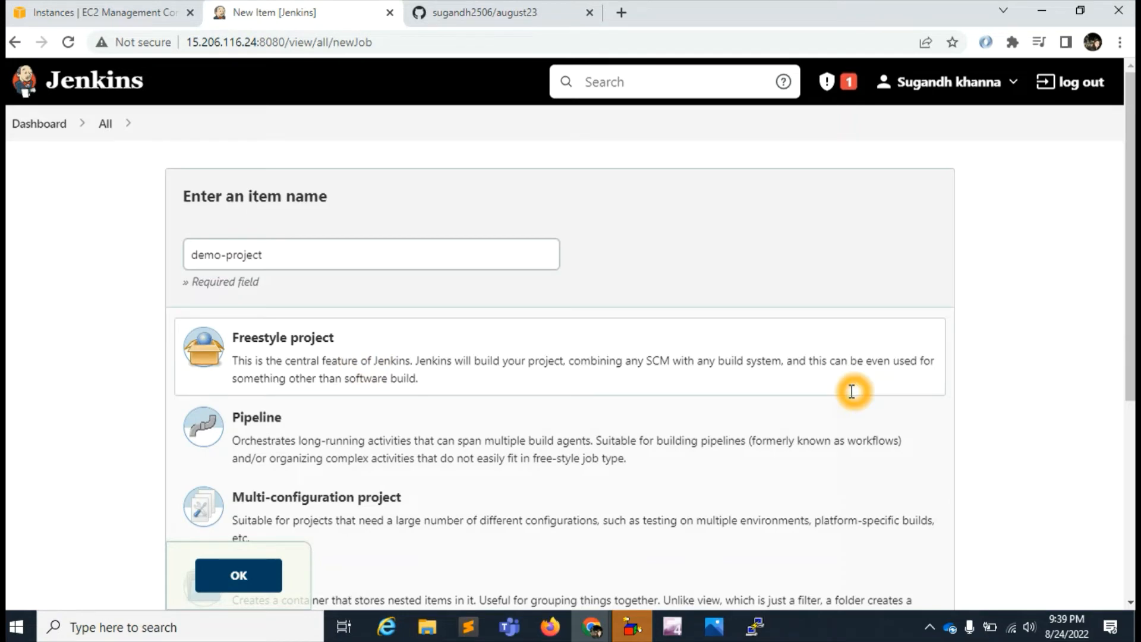
{"action": "scroll", "coordinate": [433, 450], "scroll_direction": "down", "scroll_amount": 4}
{"action": "left_click", "coordinate": [238, 575]}
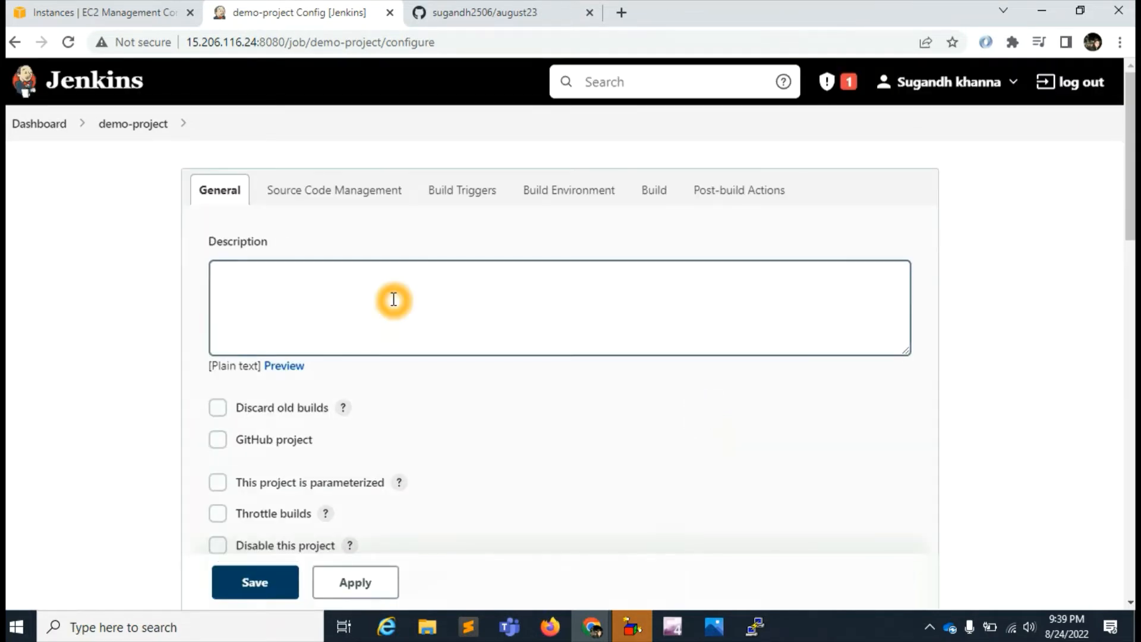
- Set demo-project's source code management to Git with the copied august23 SSH repository URL and save the configuration
{"action": "left_click", "coordinate": [334, 193]}
{"action": "scroll", "coordinate": [576, 386], "scroll_direction": "down", "scroll_amount": 1}
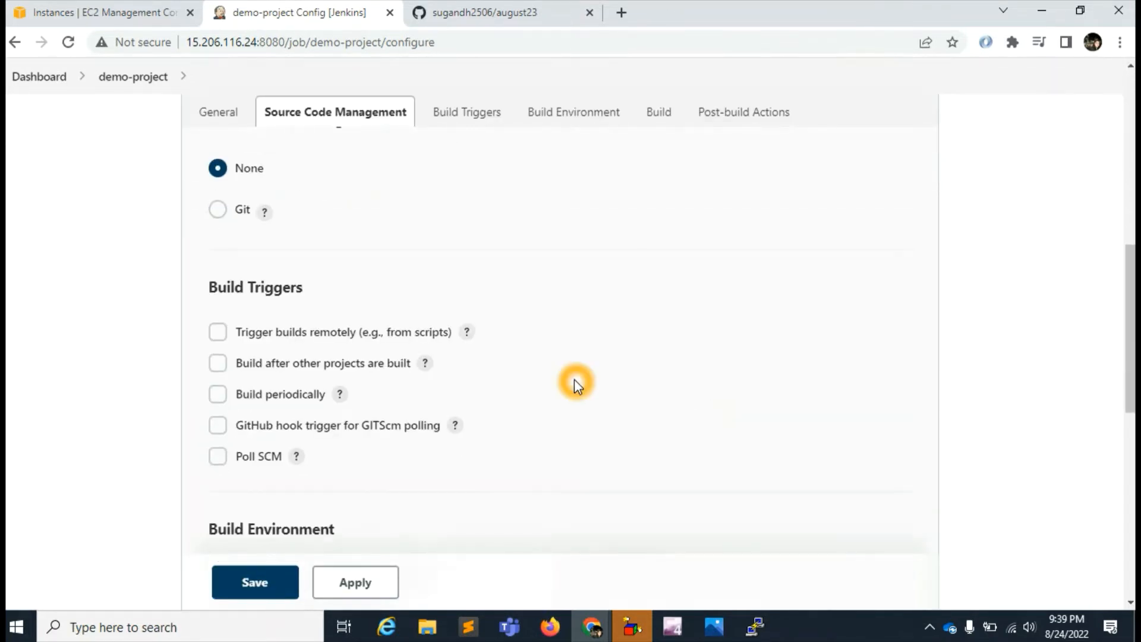
{"action": "left_click", "coordinate": [216, 209]}
{"action": "left_click", "coordinate": [408, 327]}
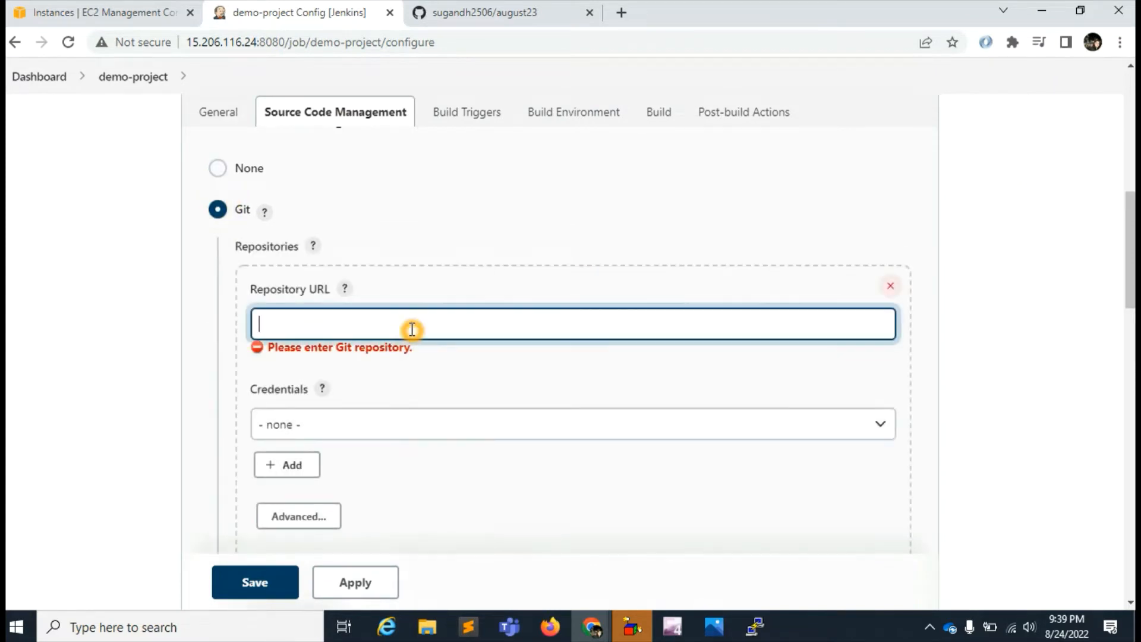
{"action": "key", "text": "ctrl+v"}
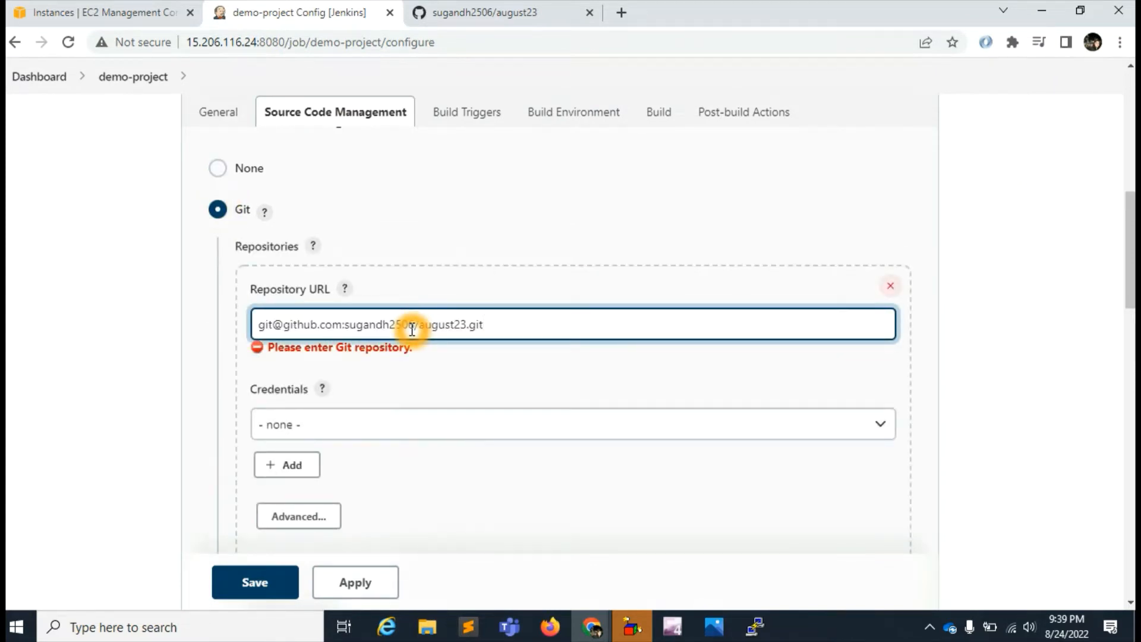
{"action": "scroll", "coordinate": [508, 441], "scroll_direction": "down", "scroll_amount": 8}
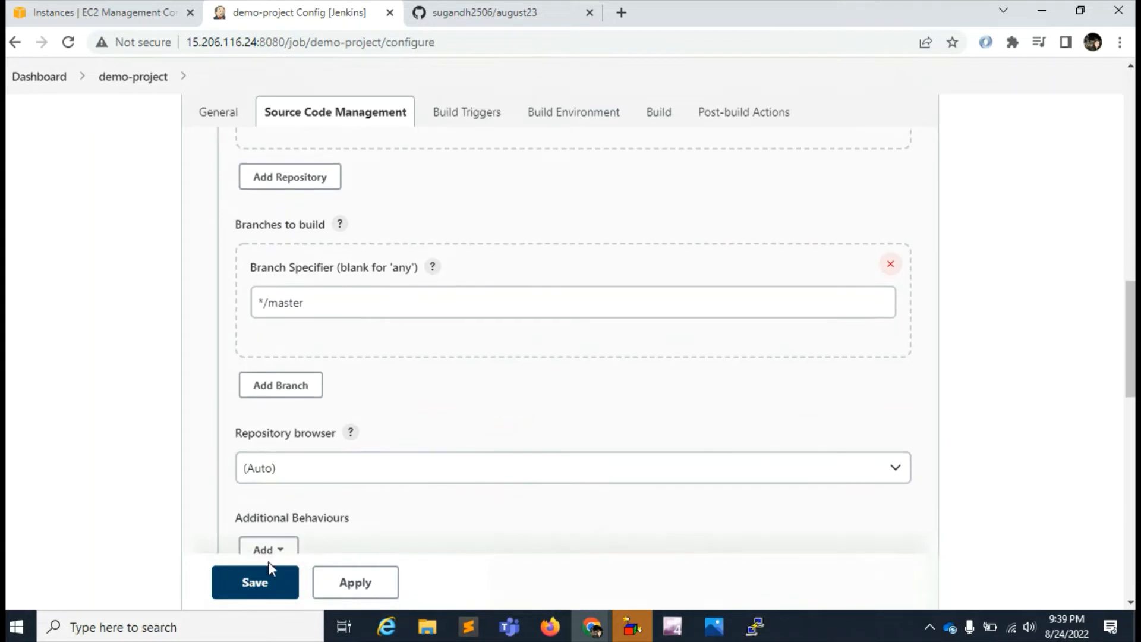
{"action": "left_click", "coordinate": [254, 575]}
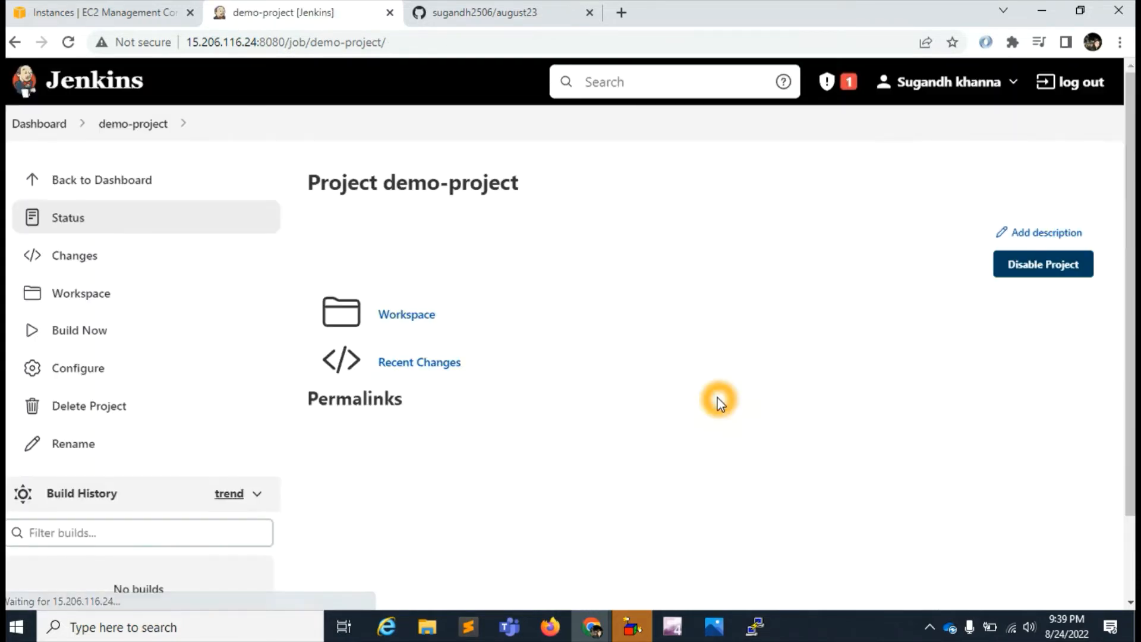
- Check demo-project's workspace, return to the project page and start a build
{"action": "left_click", "coordinate": [407, 314]}
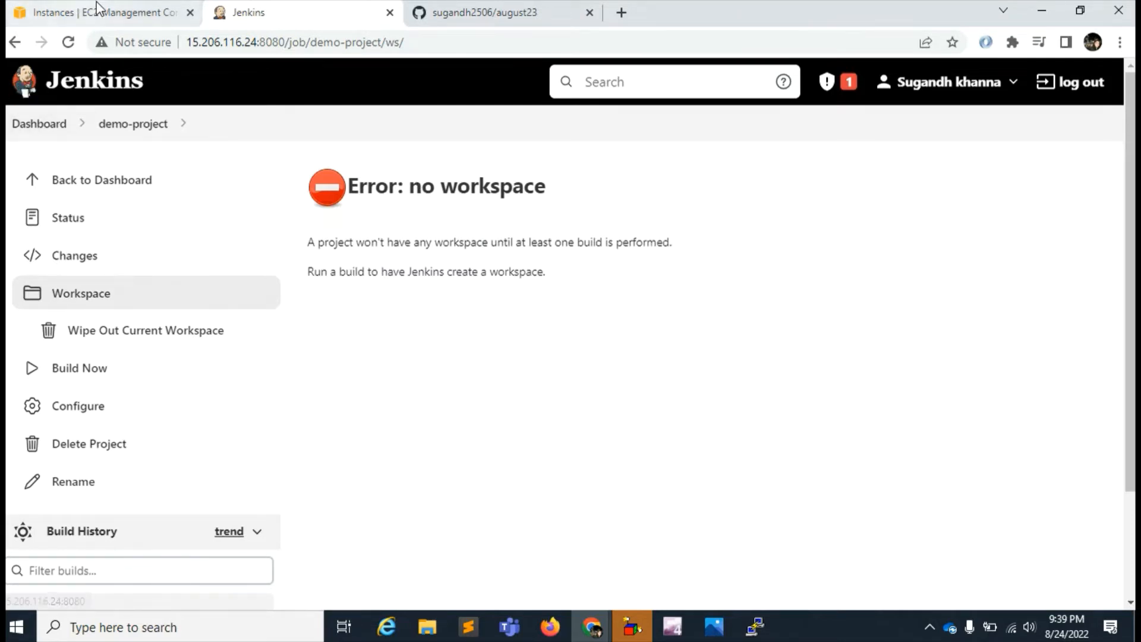
{"action": "left_click", "coordinate": [18, 43]}
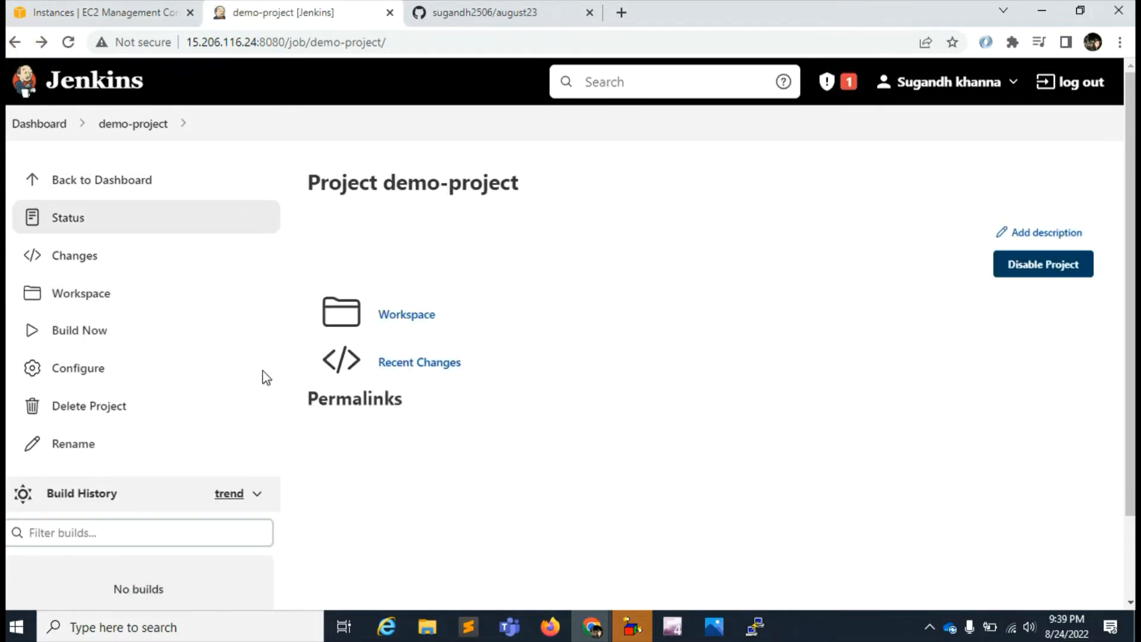
{"action": "left_click", "coordinate": [69, 336]}
{"action": "left_click", "coordinate": [67, 336]}
{"action": "left_click", "coordinate": [502, 12]}
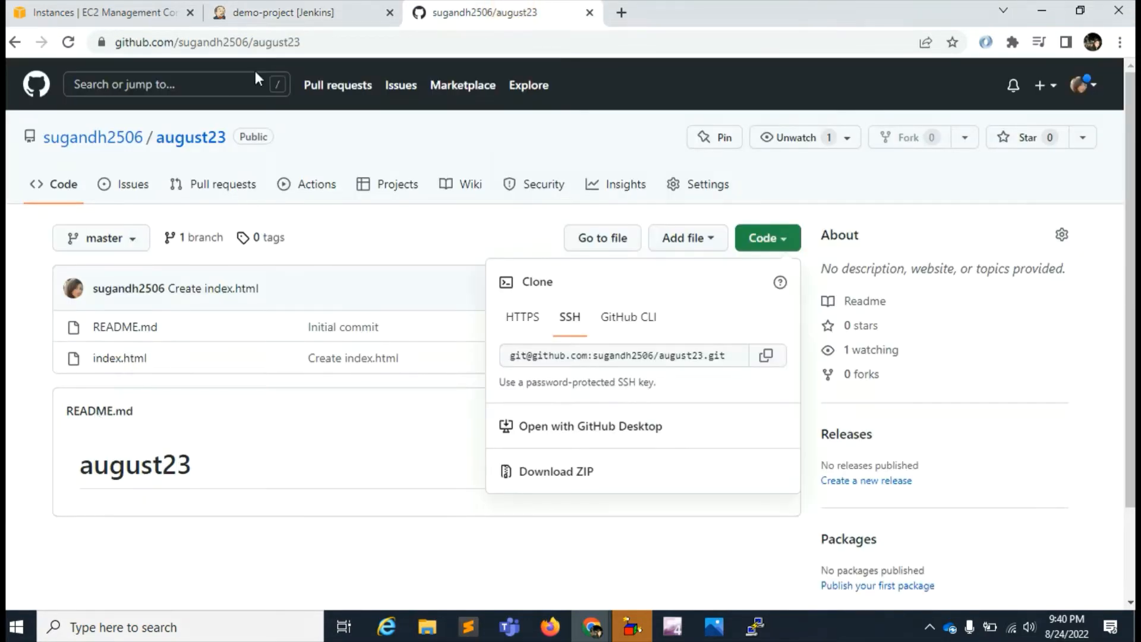
{"action": "left_click", "coordinate": [276, 12]}
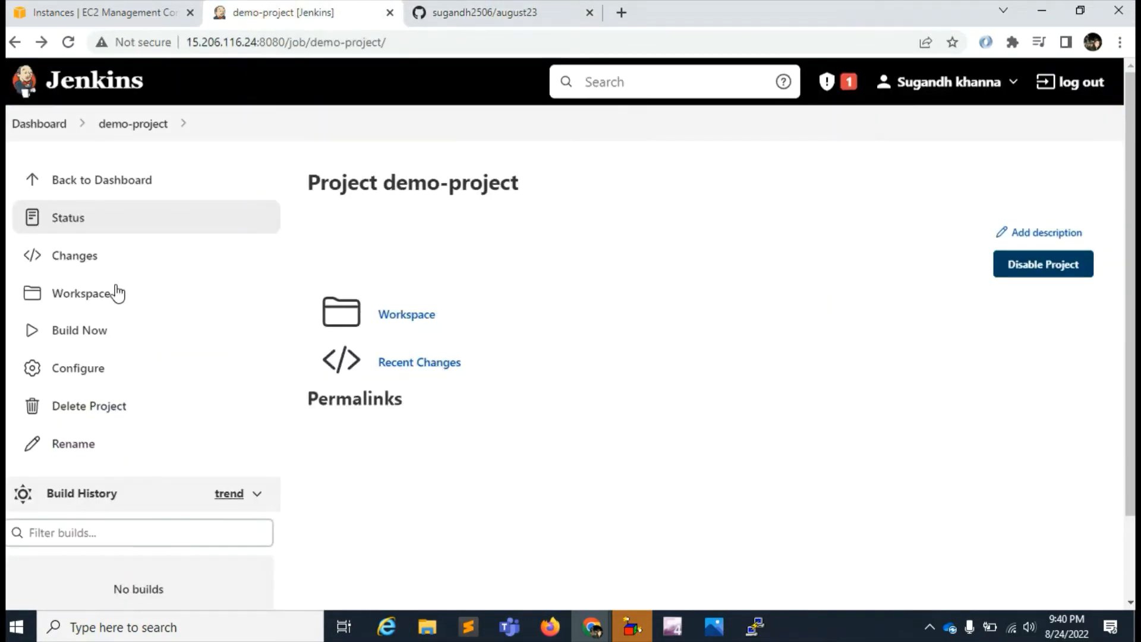
{"action": "left_click", "coordinate": [92, 330]}
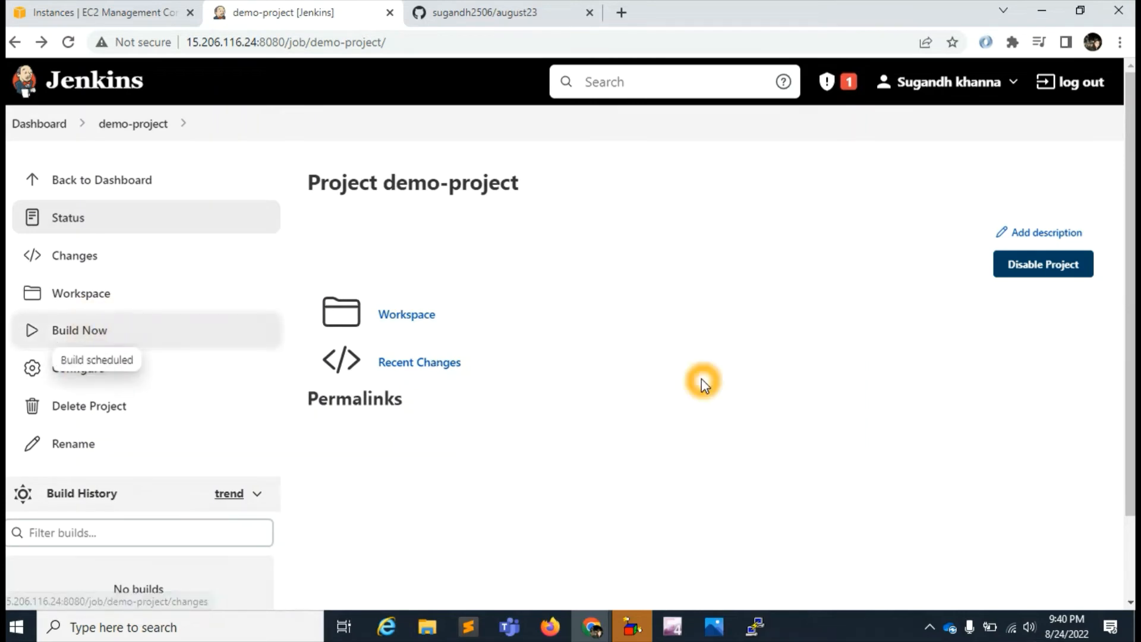
- Open the details of build #1 in demo-project's build history to check its status
{"action": "scroll", "coordinate": [83, 426], "scroll_direction": "down", "scroll_amount": 1}
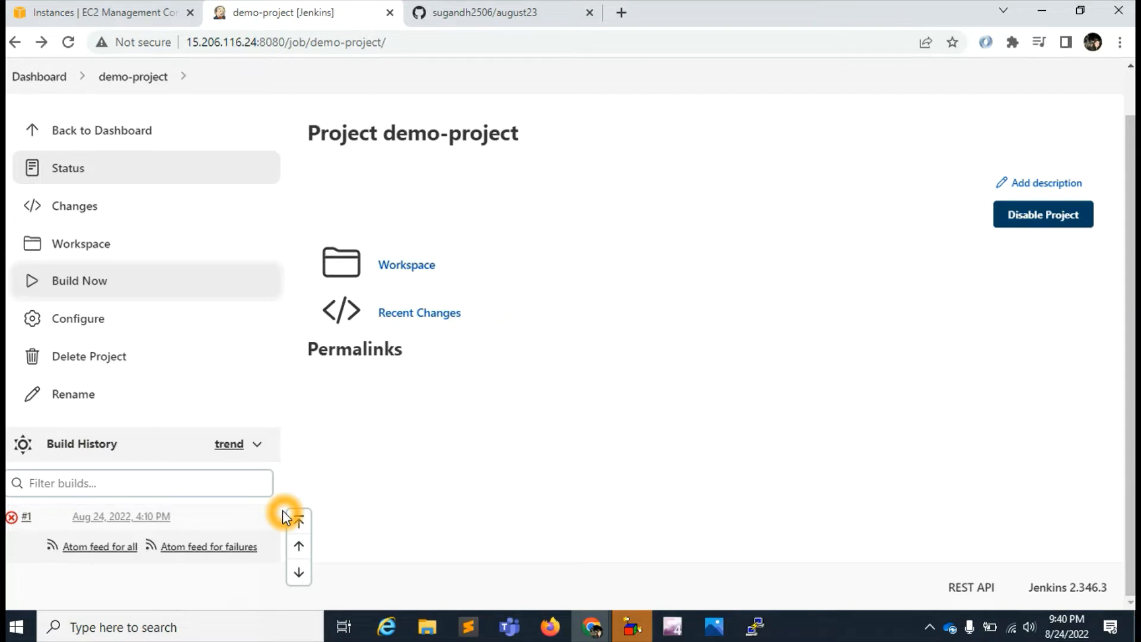
{"action": "left_click", "coordinate": [13, 518]}
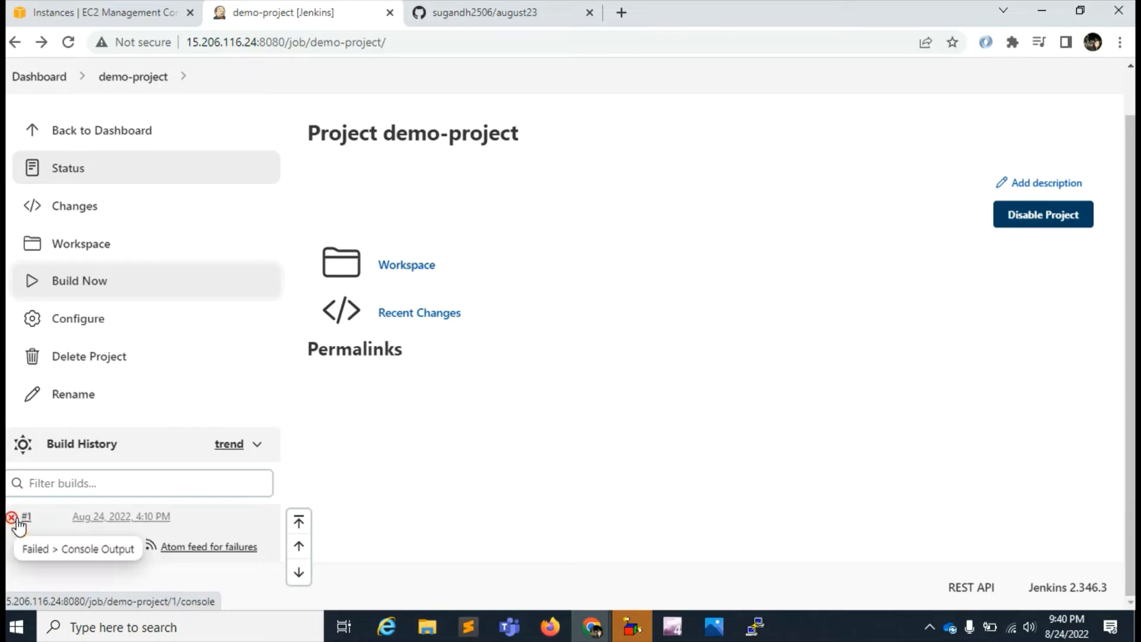
{"action": "left_click", "coordinate": [26, 519]}
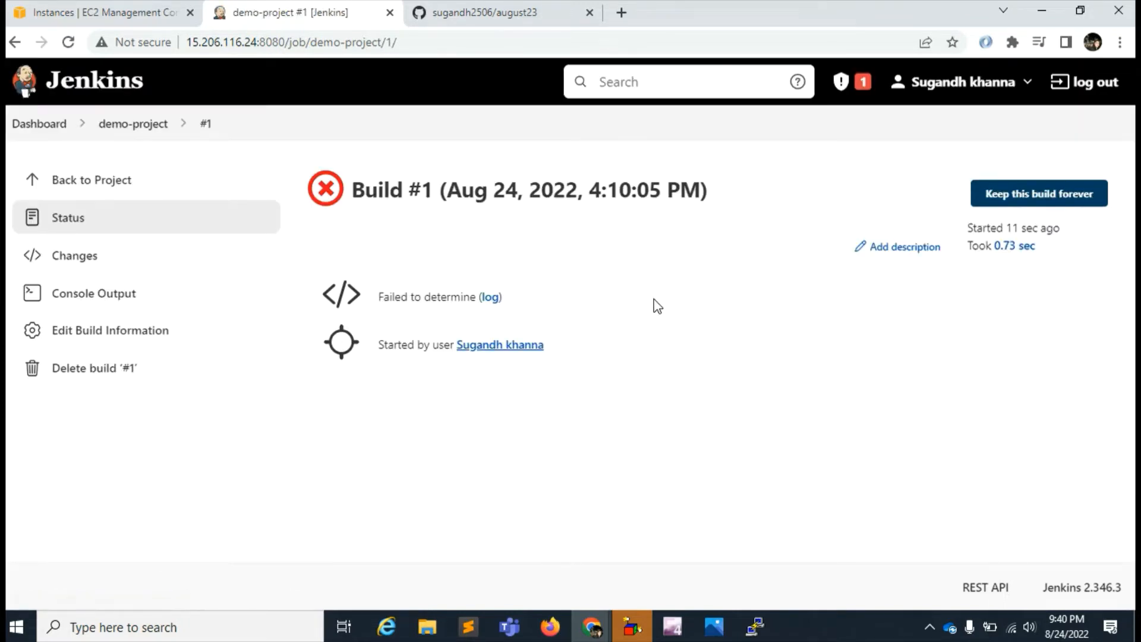
{"action": "left_click", "coordinate": [655, 301]}
{"action": "left_click", "coordinate": [507, 349]}
- Switch to the august23 repository on GitHub and copy its HTTPS clone URL
{"action": "left_click", "coordinate": [465, 19]}
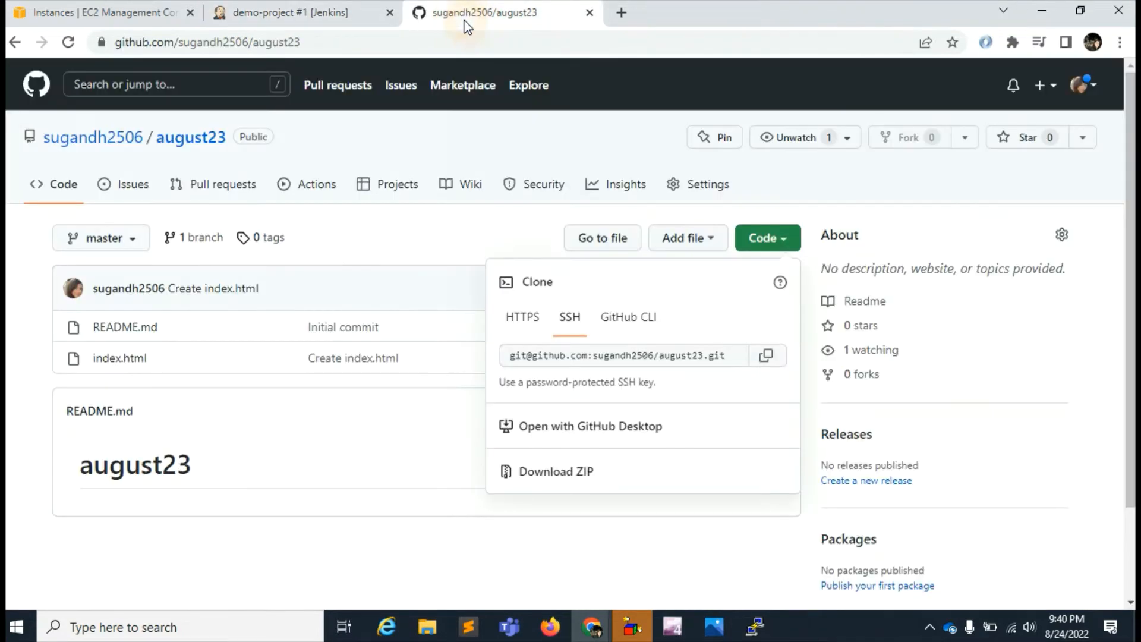
{"action": "left_click", "coordinate": [539, 326]}
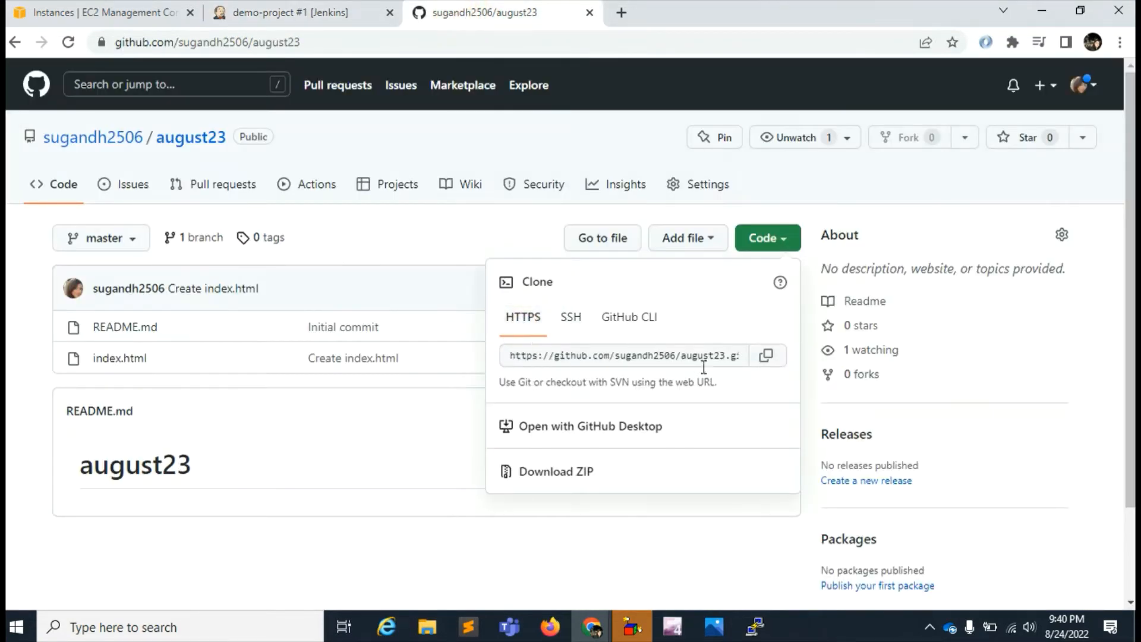
{"action": "left_click", "coordinate": [764, 355]}
- Examine demo-project's workspace and its .git folder in Jenkins, comparing them with the files in the august23 GitHub repository
{"action": "left_click", "coordinate": [280, 17]}
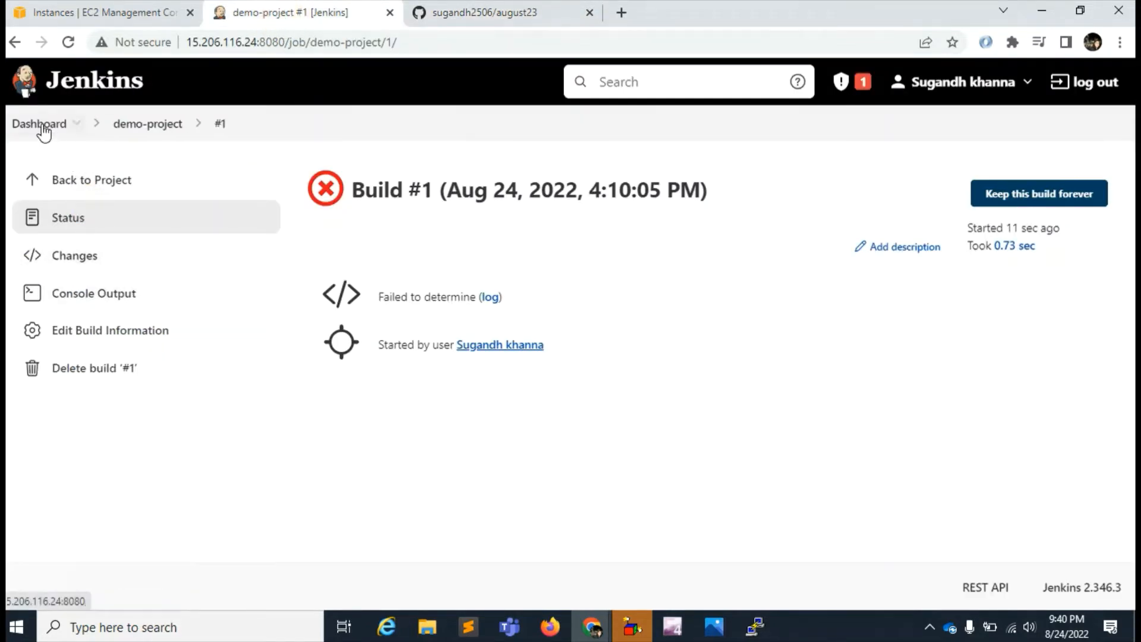
{"action": "left_click", "coordinate": [153, 132]}
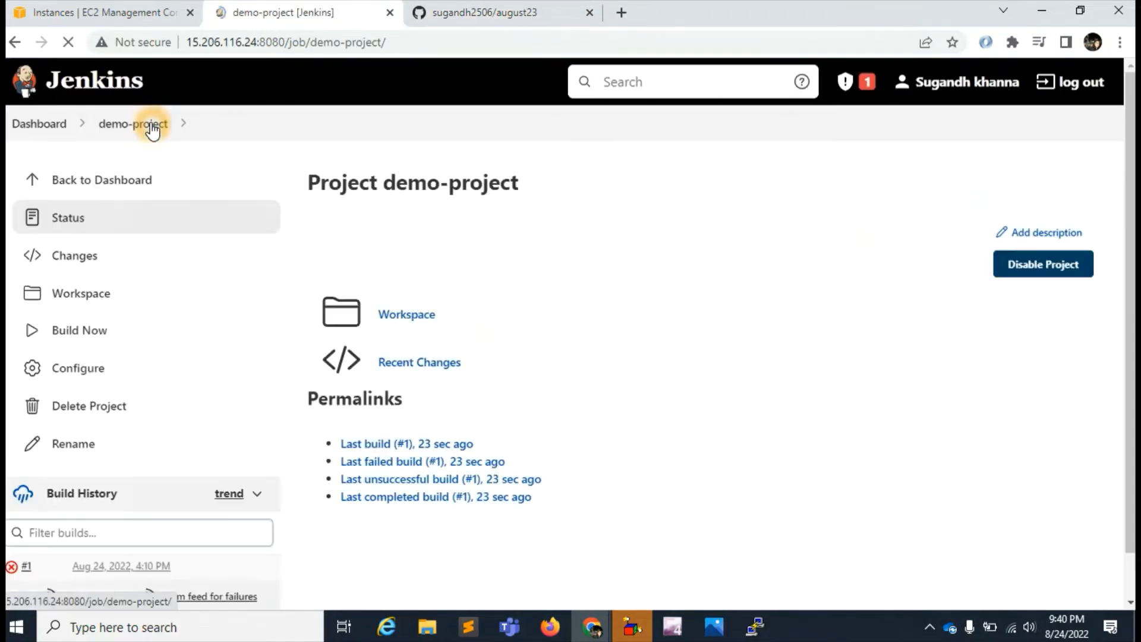
{"action": "left_click", "coordinate": [419, 325]}
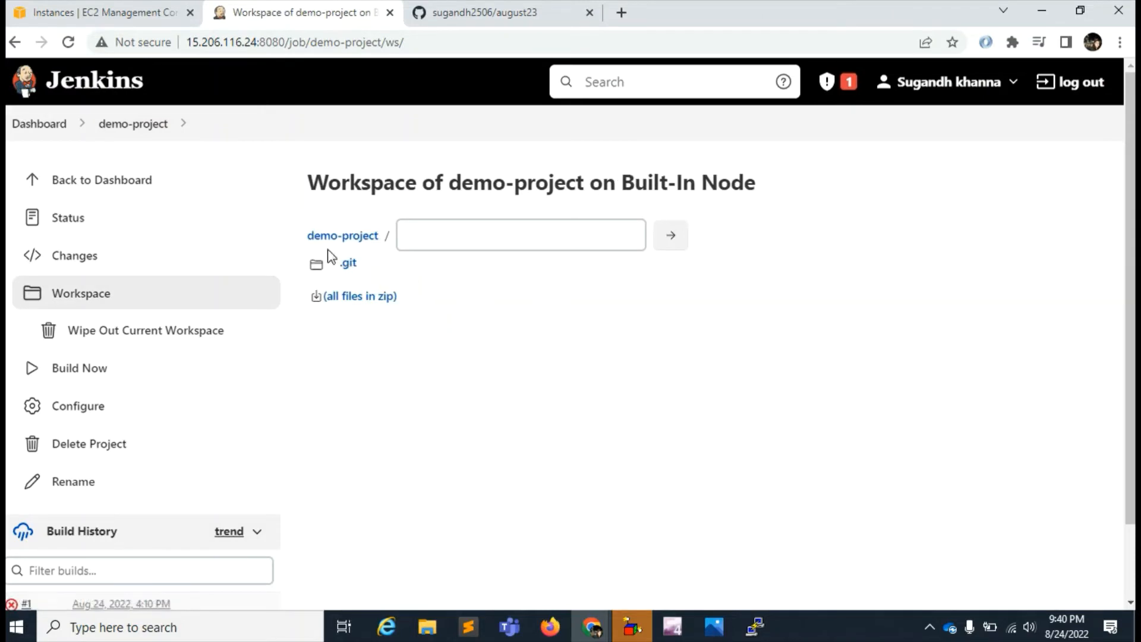
{"action": "left_click", "coordinate": [348, 262]}
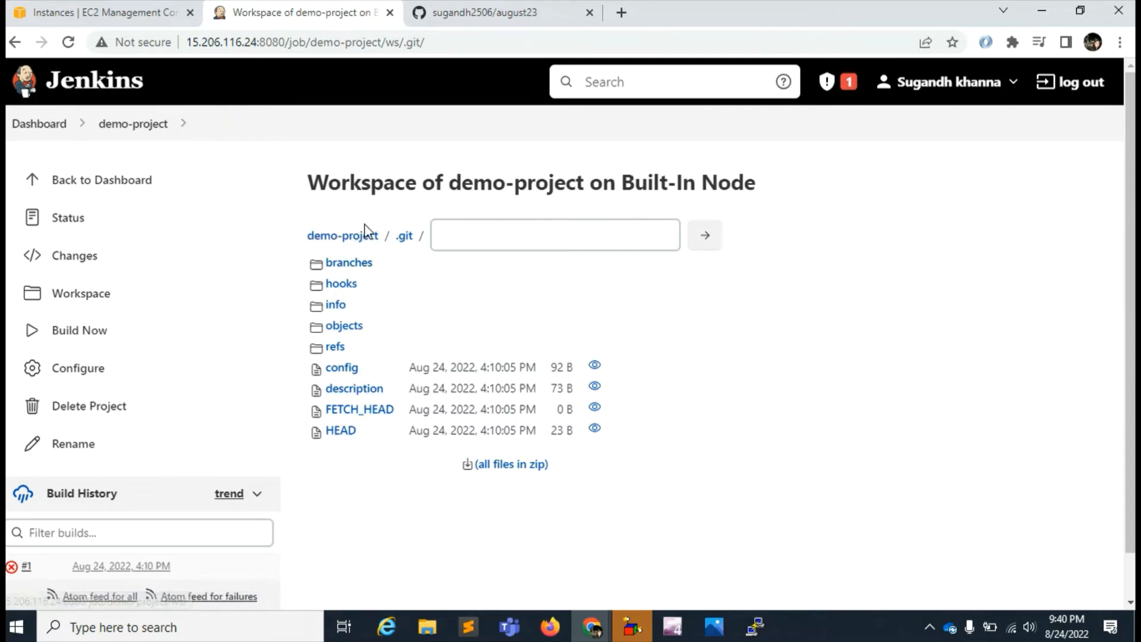
{"action": "left_click", "coordinate": [459, 242]}
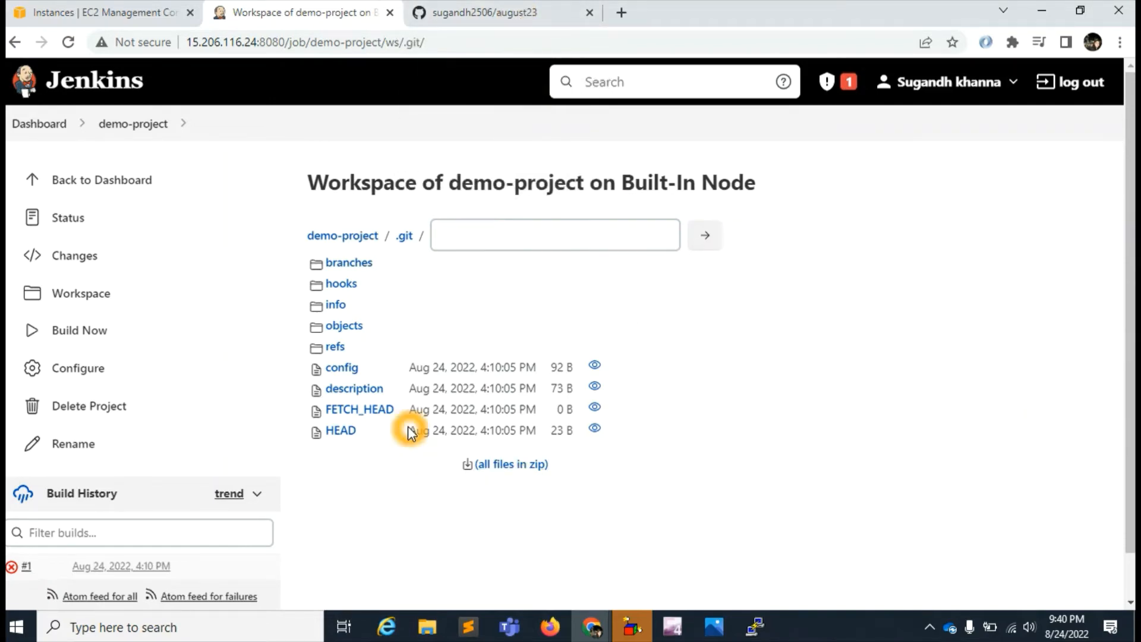
{"action": "left_click", "coordinate": [468, 12]}
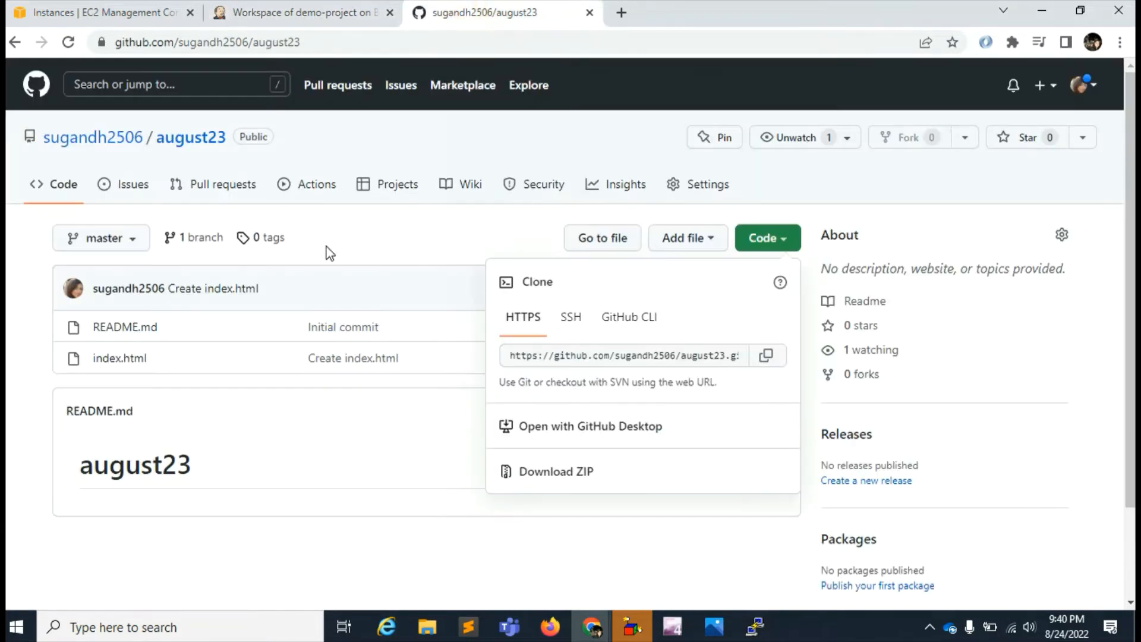
{"action": "left_click", "coordinate": [237, 12]}
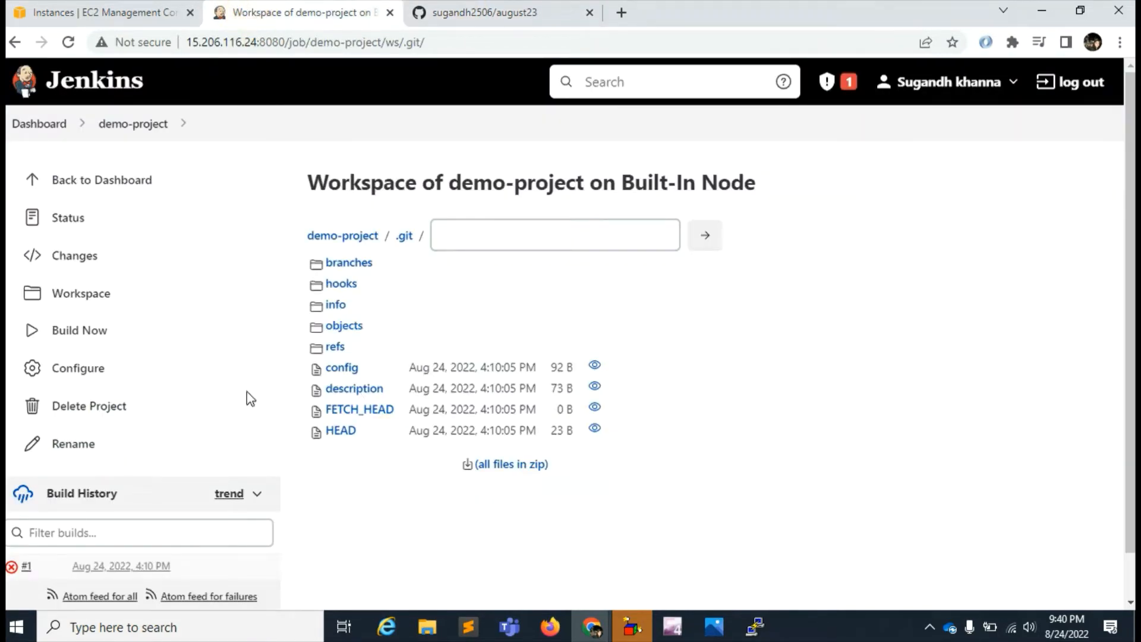
- Open demo-project's configuration and review the Git repository and credentials settings under Source Code Management
{"action": "left_click", "coordinate": [76, 373]}
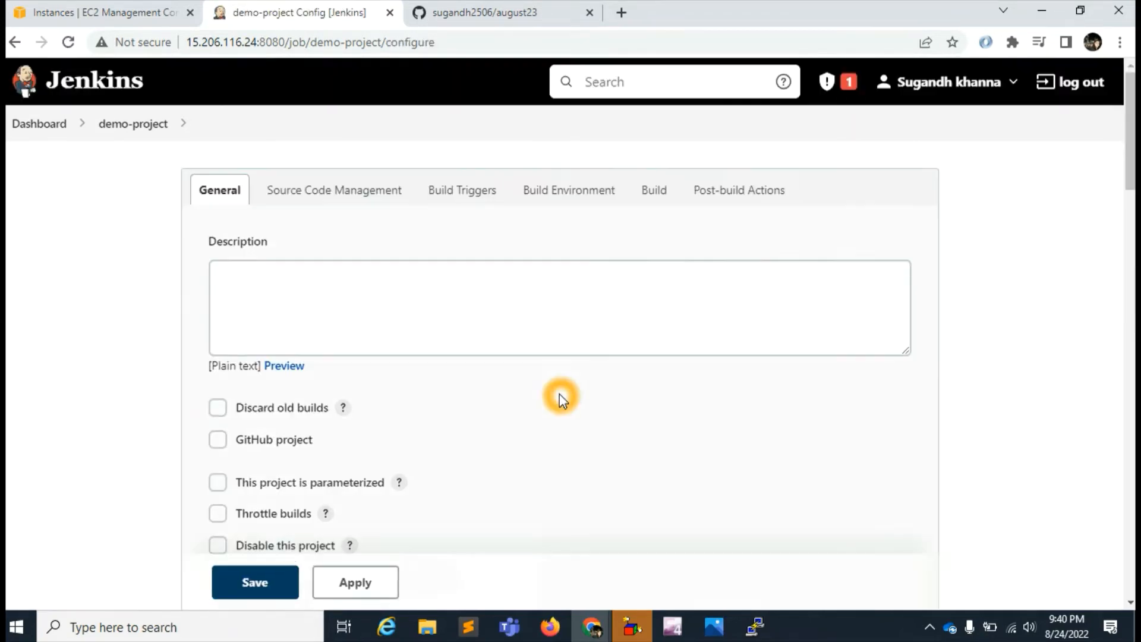
{"action": "left_click", "coordinate": [320, 191]}
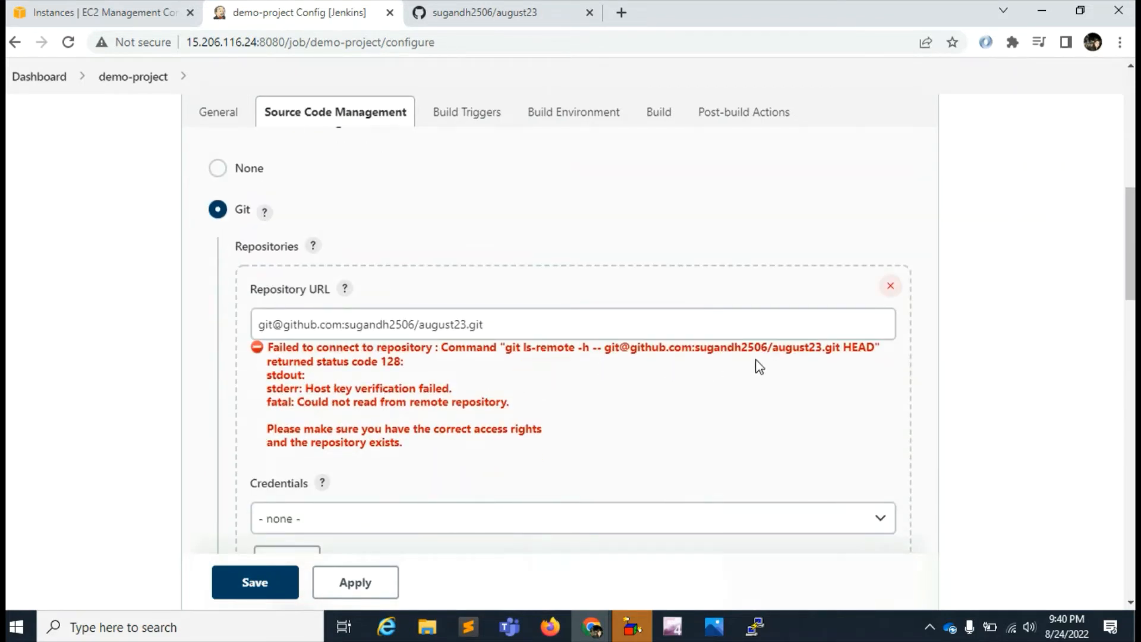
{"action": "left_click", "coordinate": [814, 357]}
{"action": "scroll", "coordinate": [457, 452], "scroll_direction": "down", "scroll_amount": 3}
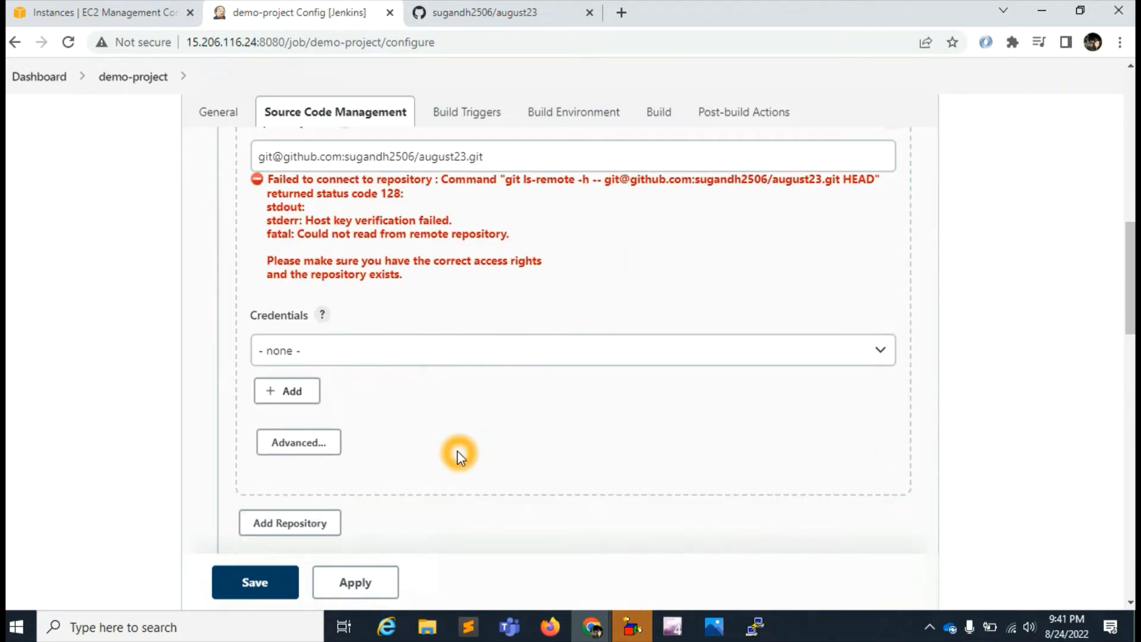
{"action": "scroll", "coordinate": [458, 451], "scroll_direction": "up", "scroll_amount": 1}
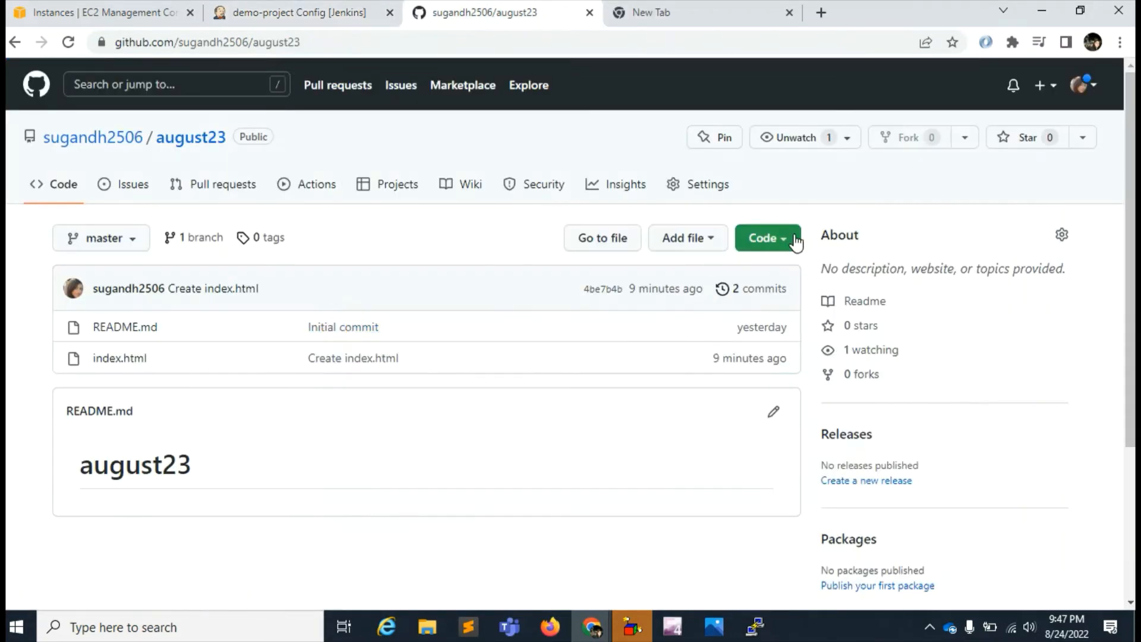
- Copy the august23 repository's HTTPS clone URL from GitHub and replace demo-project's Git repository URL in Jenkins with it
{"action": "left_click", "coordinate": [790, 239]}
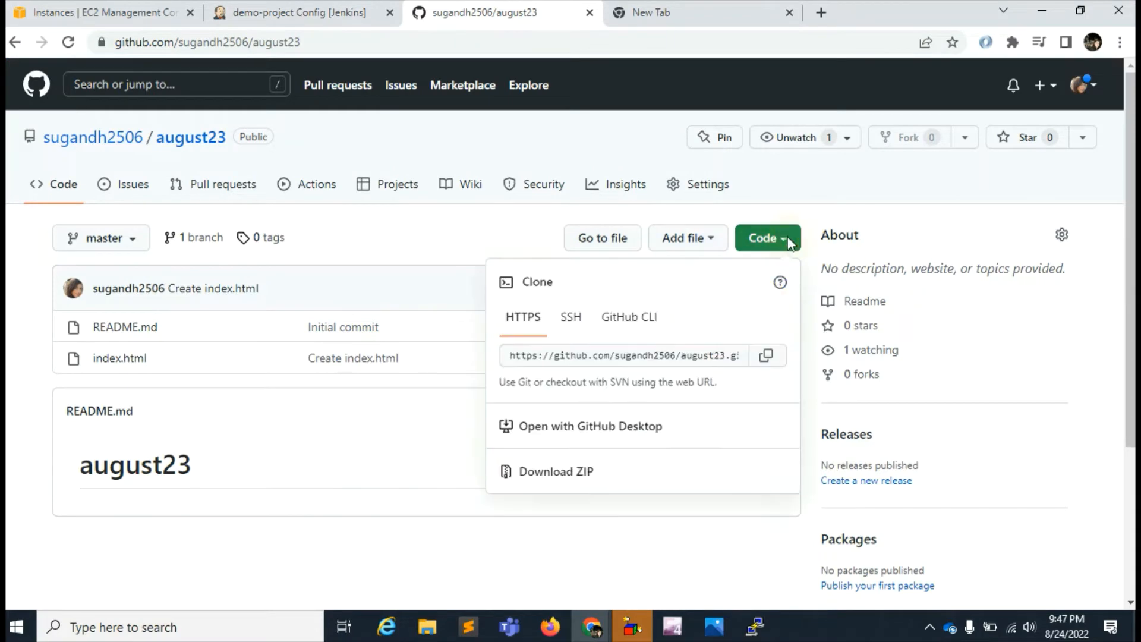
{"action": "left_click", "coordinate": [766, 354]}
{"action": "left_click", "coordinate": [306, 13]}
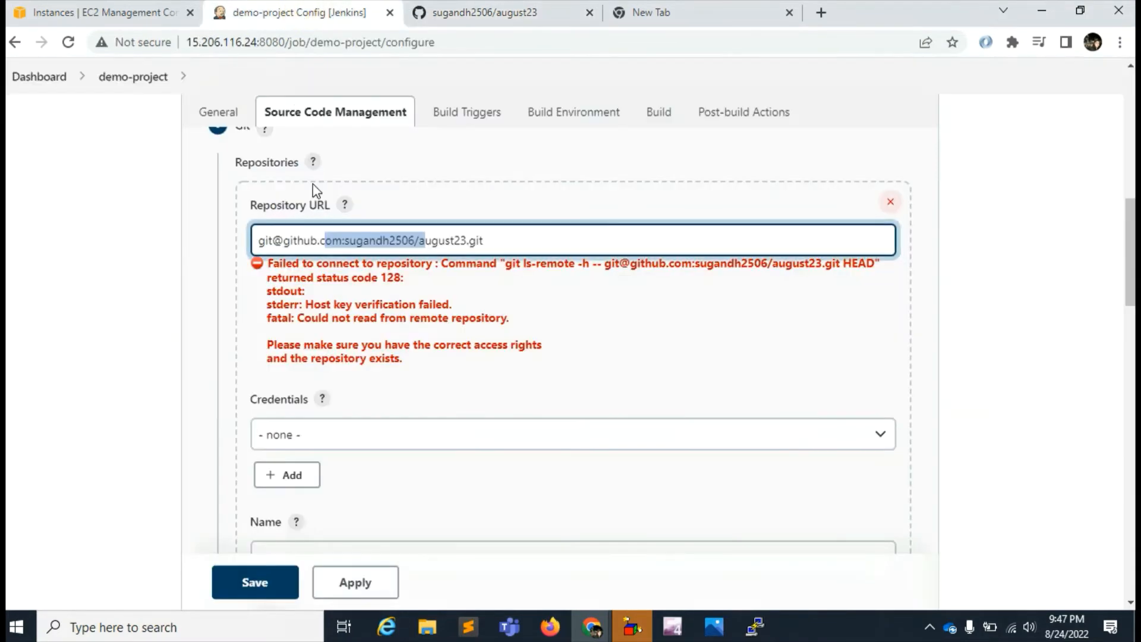
{"action": "left_click", "coordinate": [559, 240]}
{"action": "key", "text": "ctrl+a"}
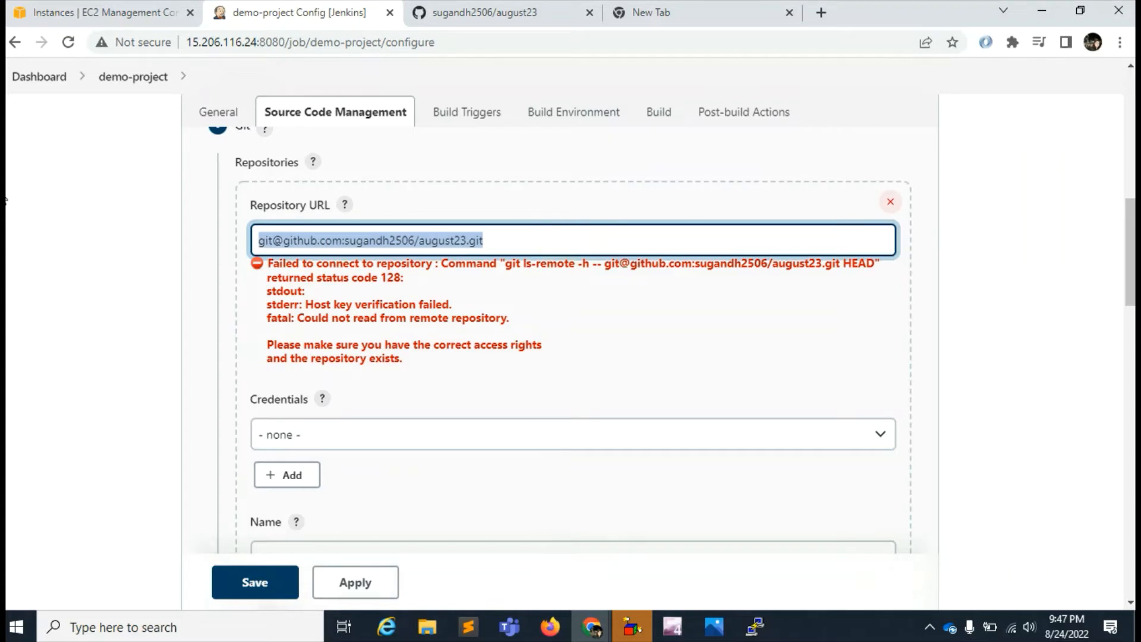
{"action": "key", "text": "ctrl+v"}
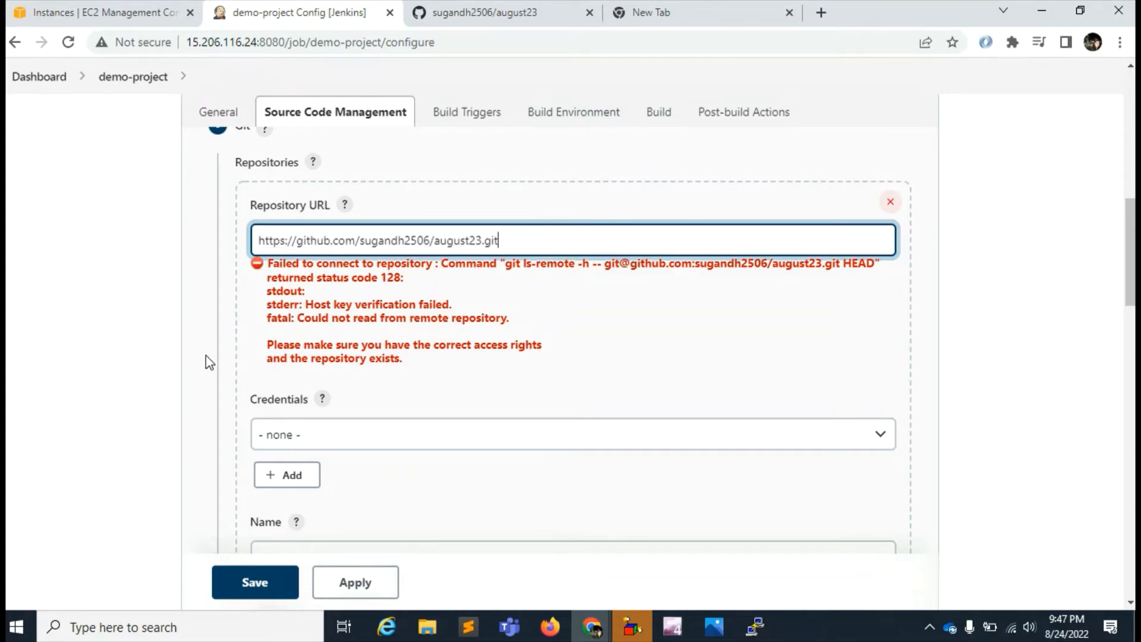
{"action": "left_click", "coordinate": [424, 479]}
{"action": "scroll", "coordinate": [553, 418], "scroll_direction": "down", "scroll_amount": 3}
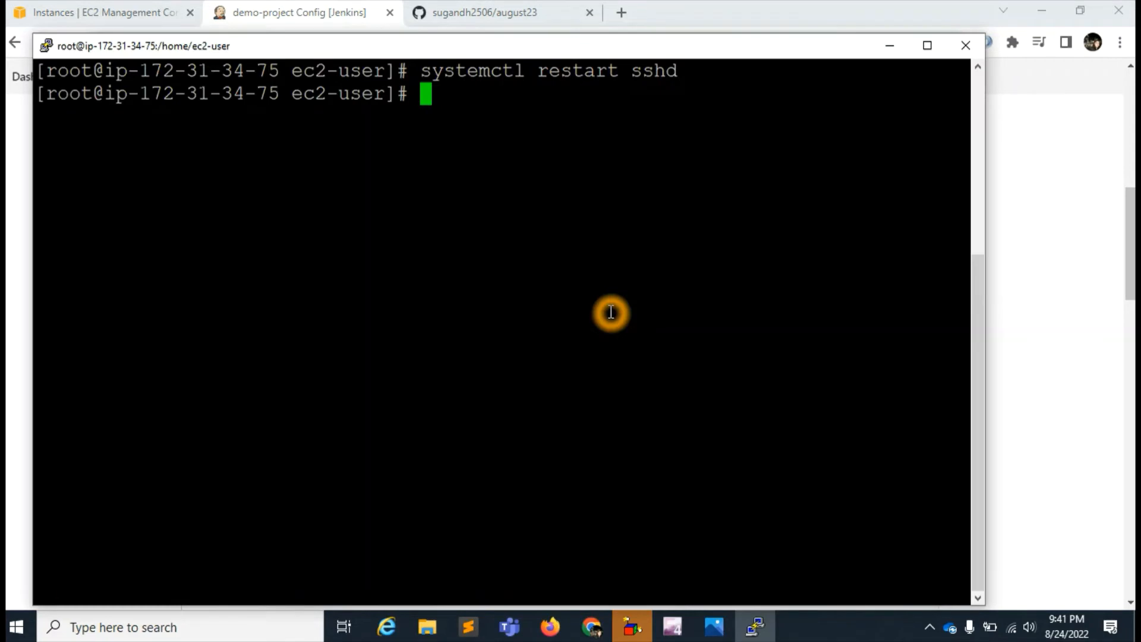
- In the PuTTY terminal, generate an SSH key pair with ssh-keygen, accepting the default file location and an empty passphrase
{"action": "type", "text": "ssh-keygen"}
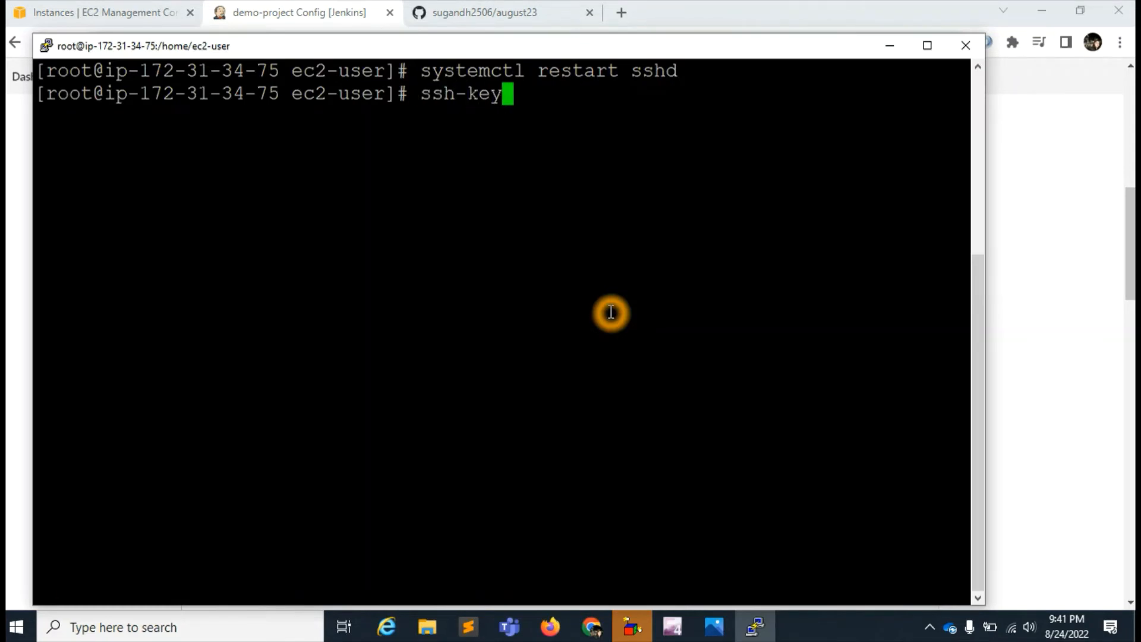
{"action": "key", "text": "Return"}
{"action": "key", "text": "Return"}
{"action": "key", "text": "Return"}
{"action": "key", "text": "Return"}
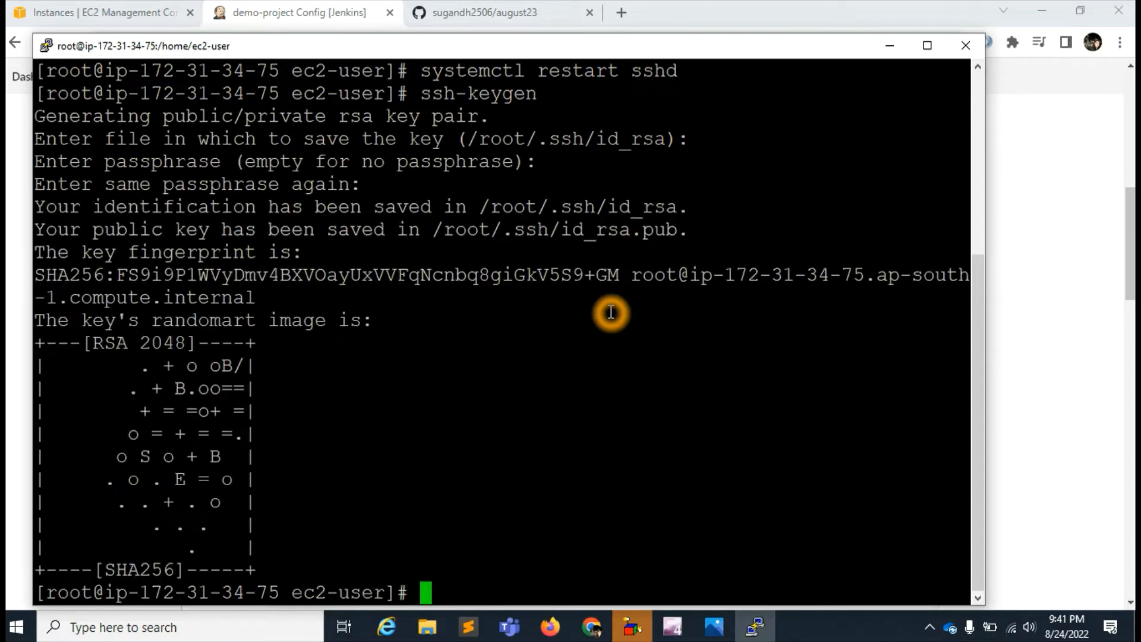
- Try to display the public key with cat /.ssh/id_rsa.pub
{"action": "type", "text": "cat "}
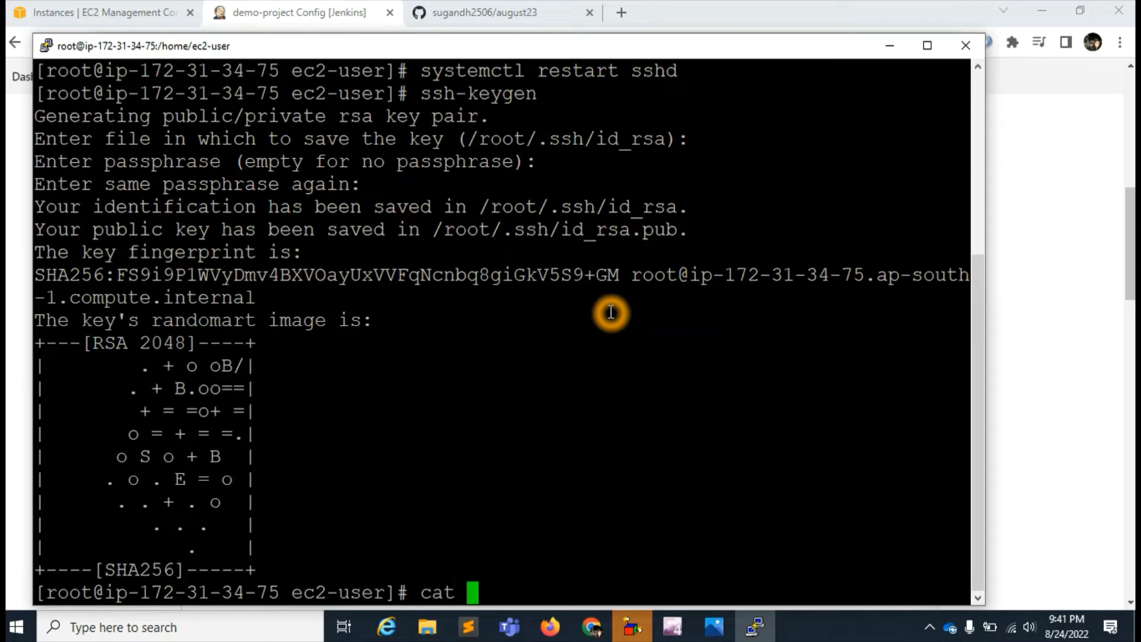
{"action": "type", "text": "/.ssh"}
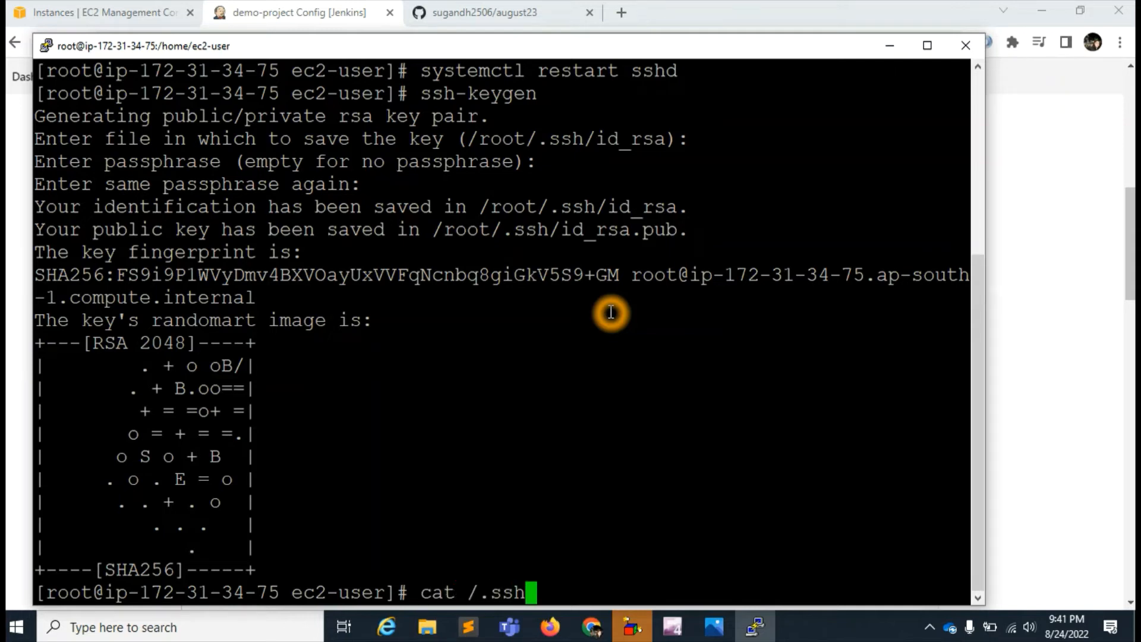
{"action": "type", "text": "/id"}
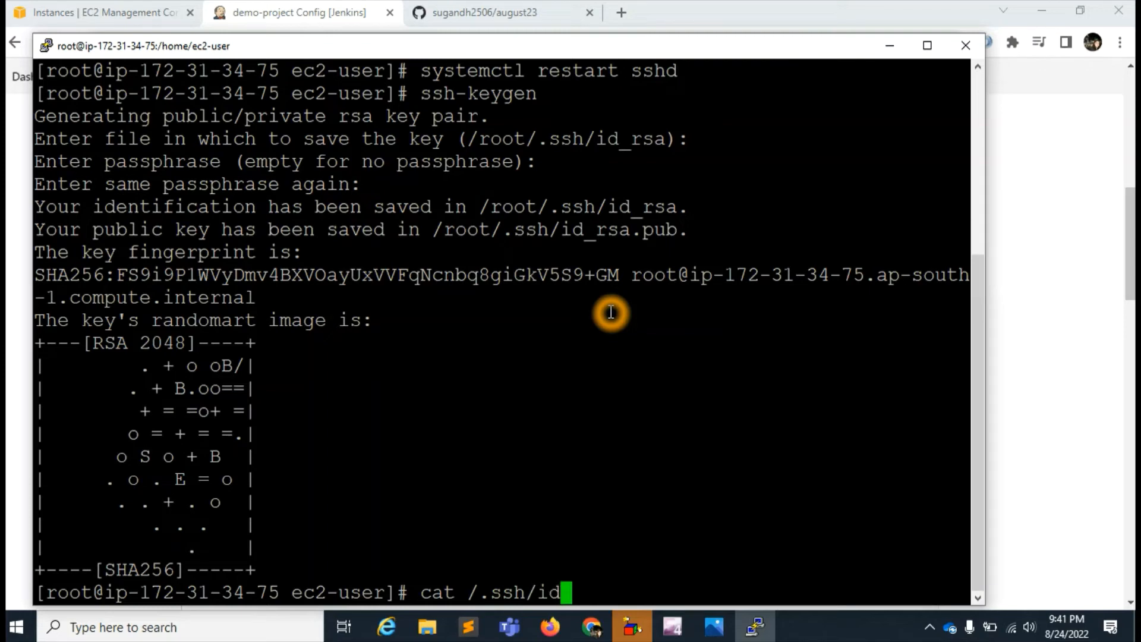
{"action": "type", "text": "_rsa.pub"}
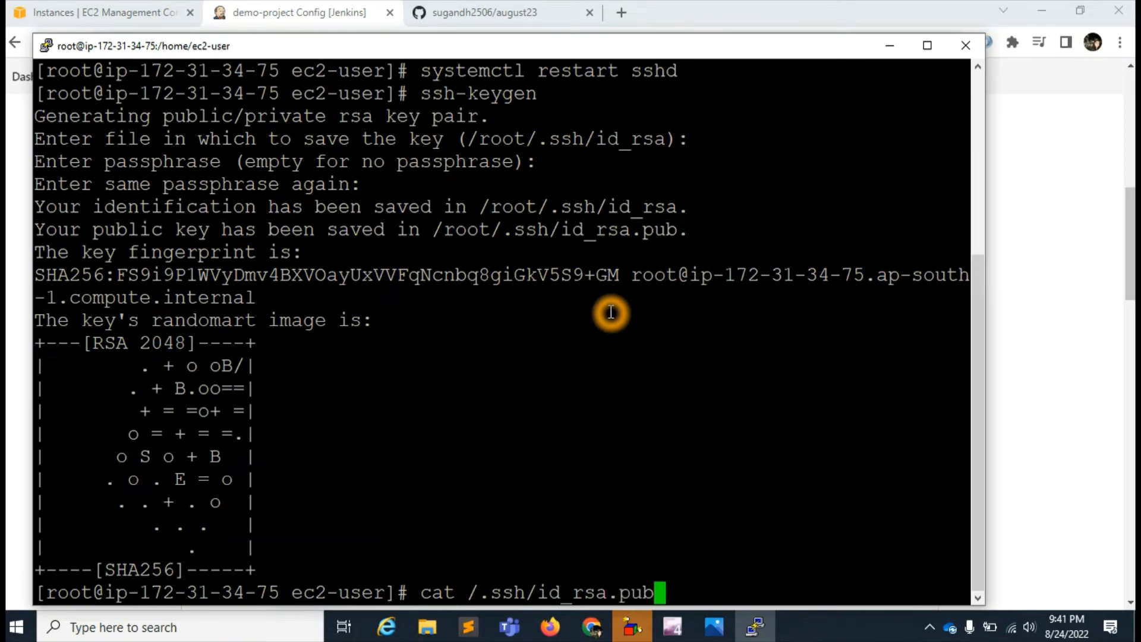
{"action": "key", "text": "Return"}
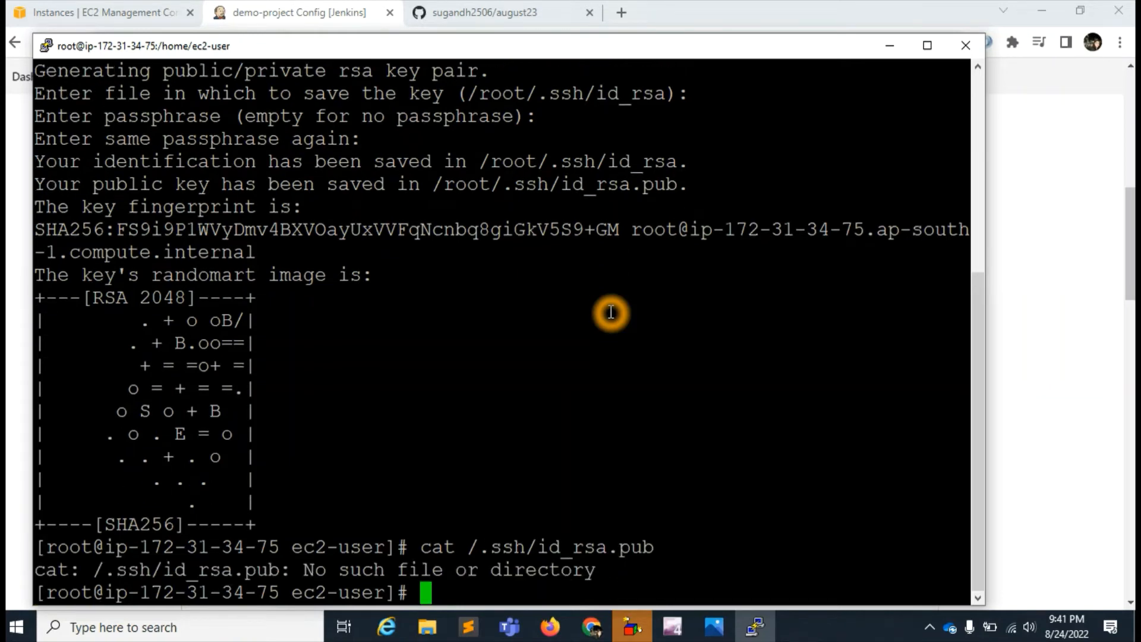
- Display the public key with cat /root/.ssh/id_rsa.pub, reusing the path from the ssh-keygen output, and copy the whole key
{"action": "left_click_drag", "start_coordinate": [433, 185], "coordinate": [677, 193]}
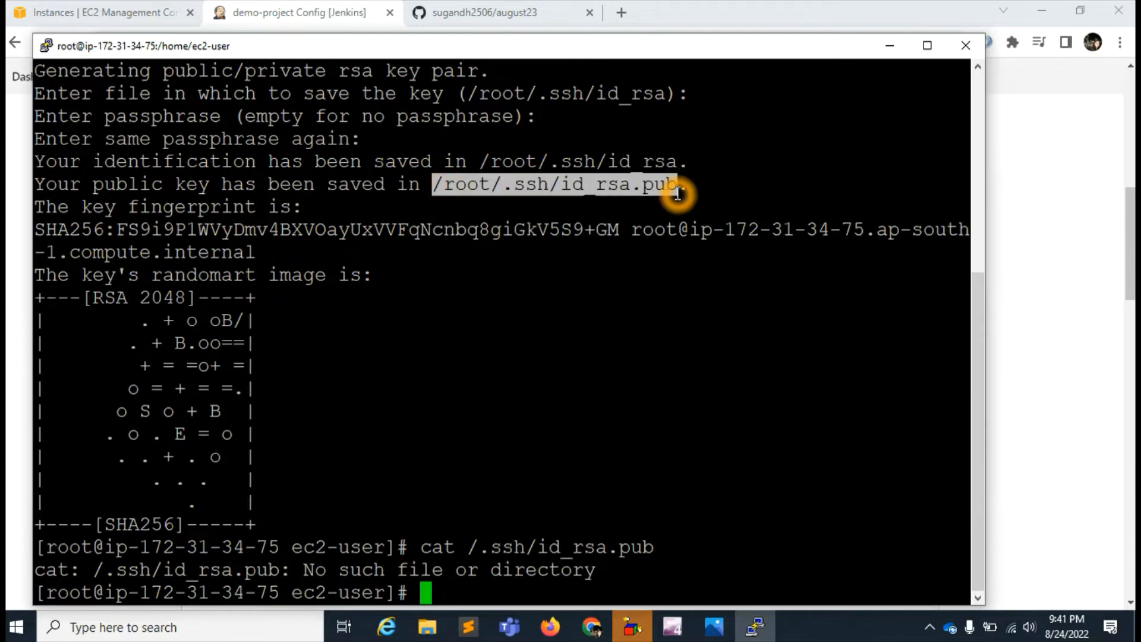
{"action": "right_click", "coordinate": [629, 185]}
{"action": "left_click", "coordinate": [547, 570]}
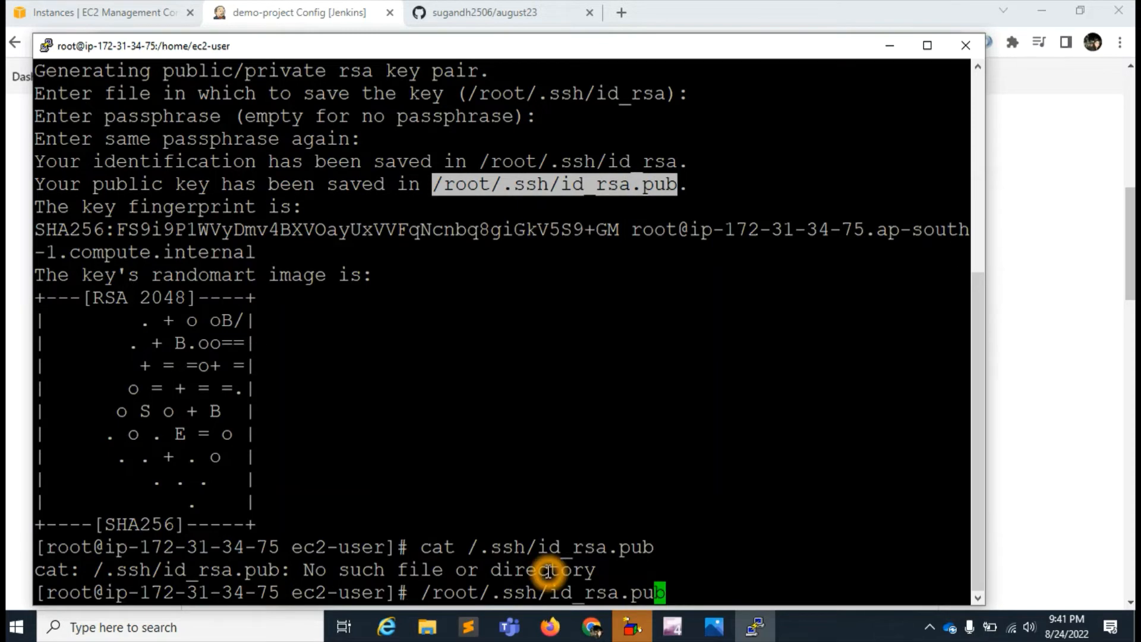
{"action": "key", "text": "Left"}
{"action": "key", "text": "Left"}
{"action": "key", "text": "Left"}
{"action": "key", "text": "Left"}
{"action": "key", "text": "Left"}
{"action": "key", "text": "Left"}
{"action": "key", "text": "Left"}
{"action": "key", "text": "Left"}
{"action": "key", "text": "Left"}
{"action": "key", "text": "Left"}
{"action": "key", "text": "Left"}
{"action": "key", "text": "Left"}
{"action": "type", "text": "cat"}
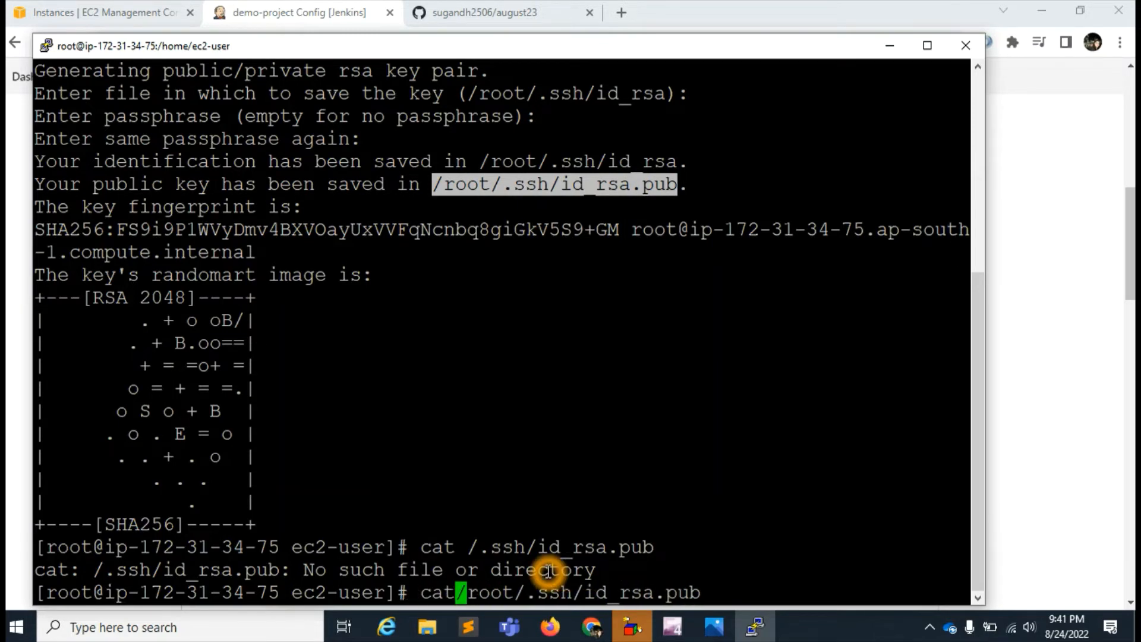
{"action": "key", "text": "Return"}
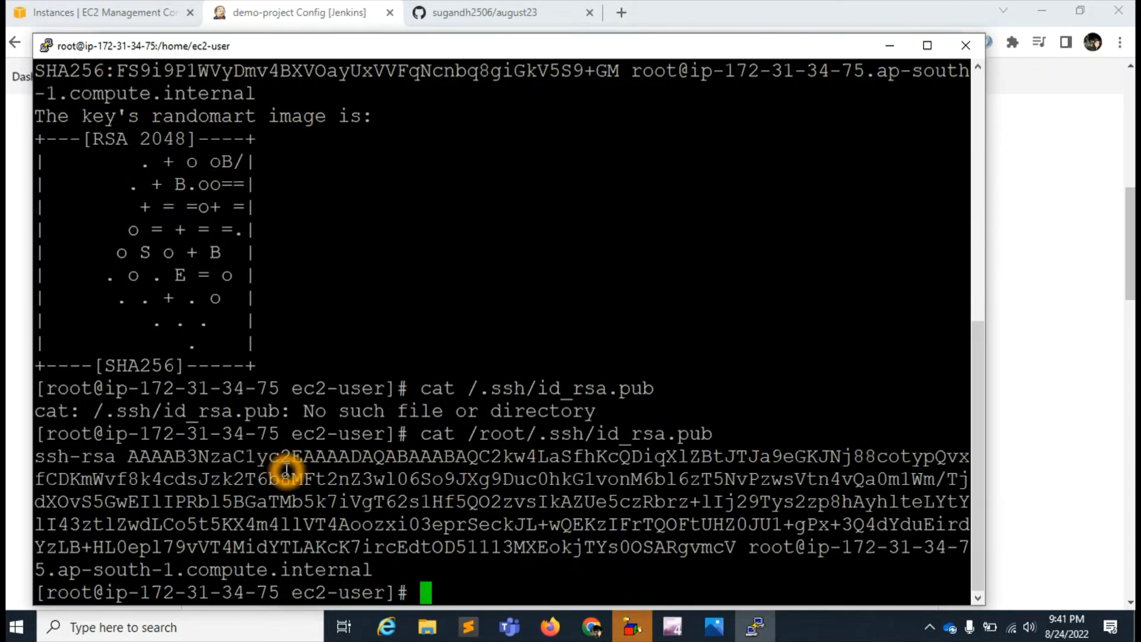
{"action": "left_click_drag", "start_coordinate": [371, 570], "coordinate": [39, 462]}
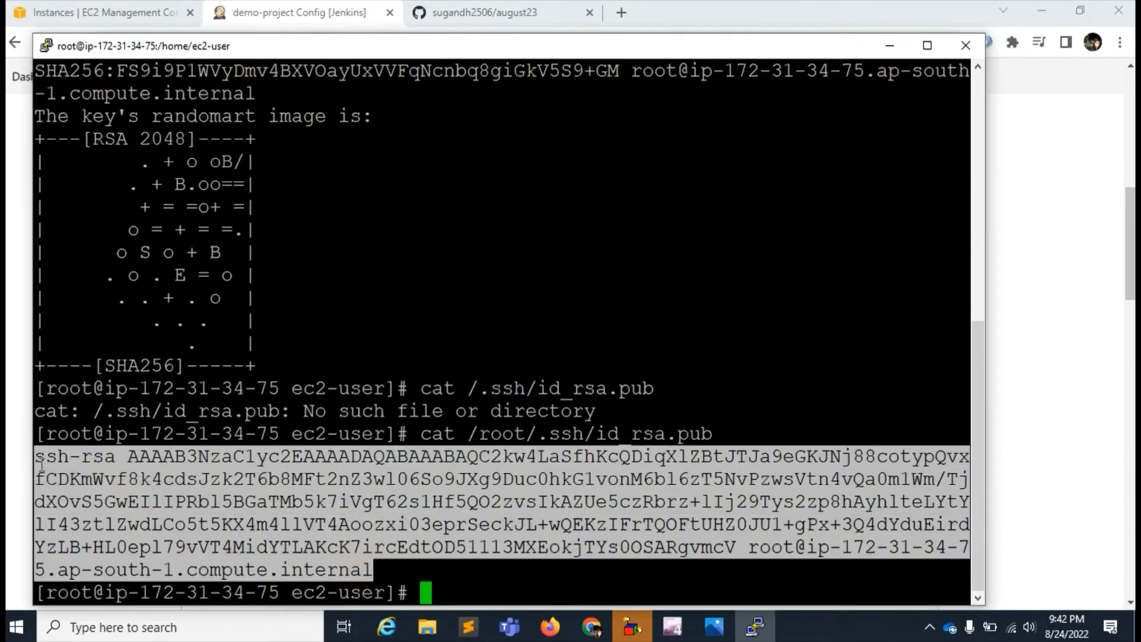
{"action": "right_click", "coordinate": [95, 465]}
- Switch to GitHub, open the account's SSH and GPG keys settings and start adding a new SSH key
{"action": "left_click", "coordinate": [463, 13]}
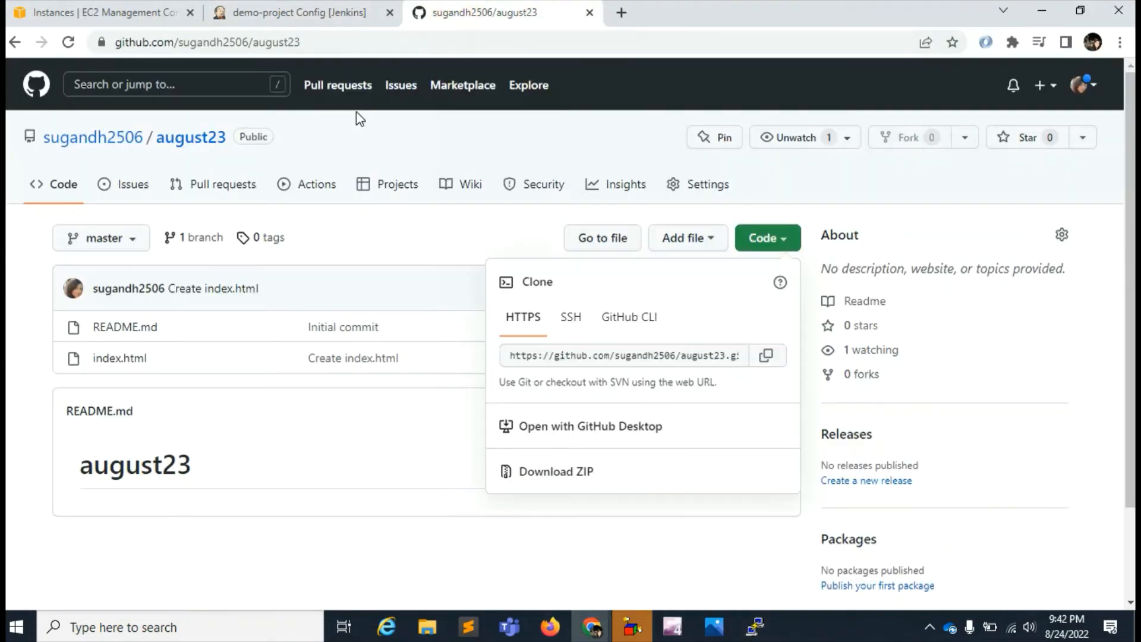
{"action": "left_click", "coordinate": [1085, 85]}
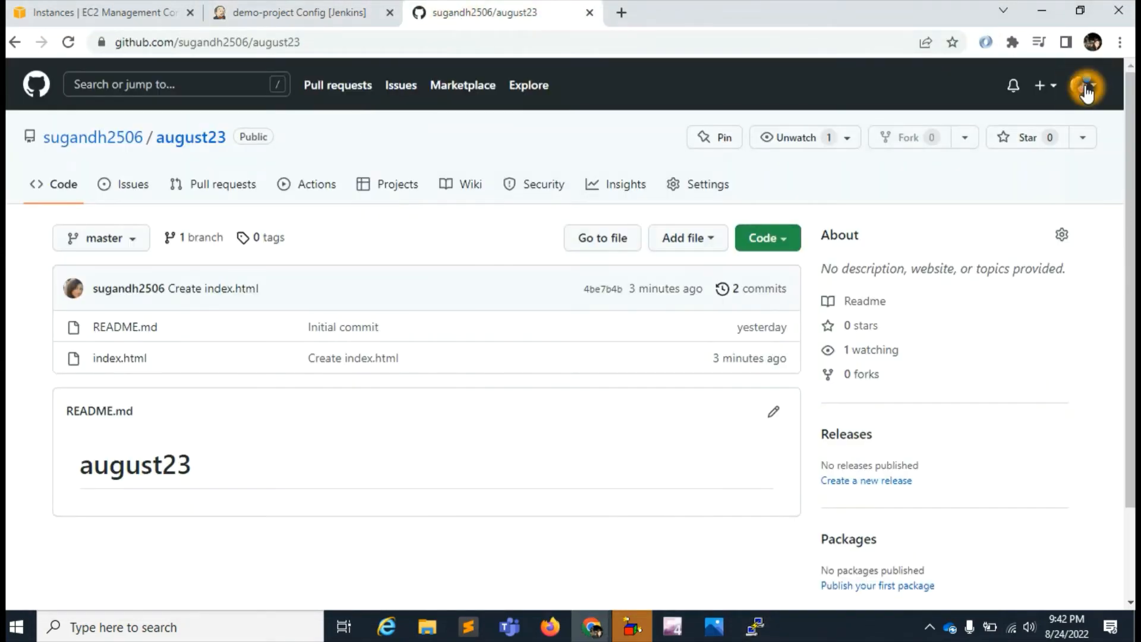
{"action": "left_click", "coordinate": [1081, 87]}
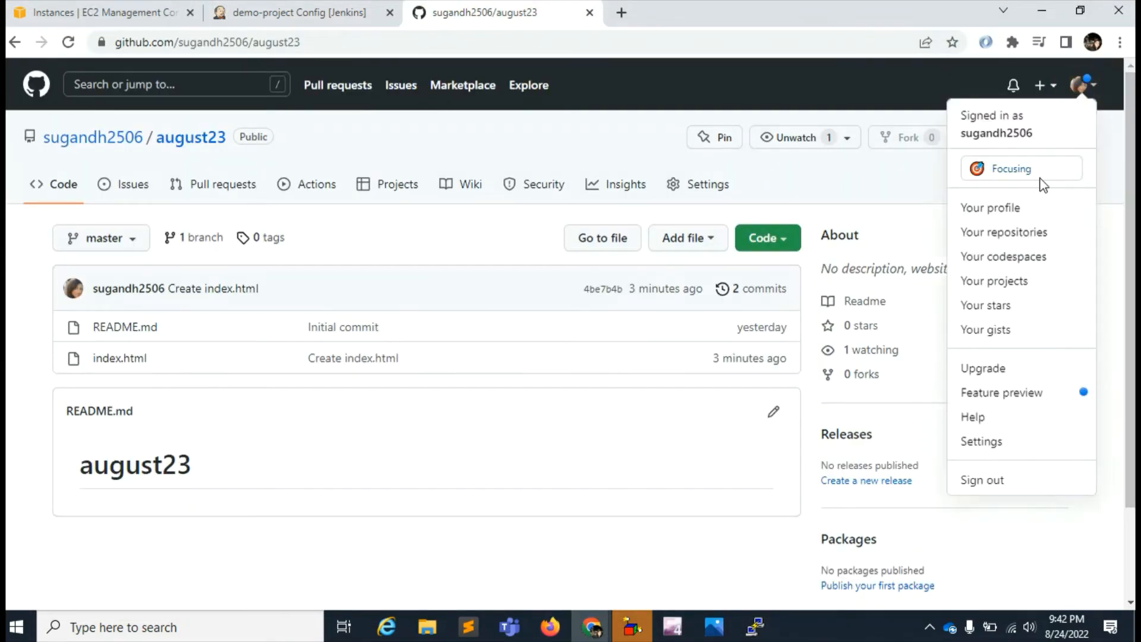
{"action": "left_click", "coordinate": [987, 443]}
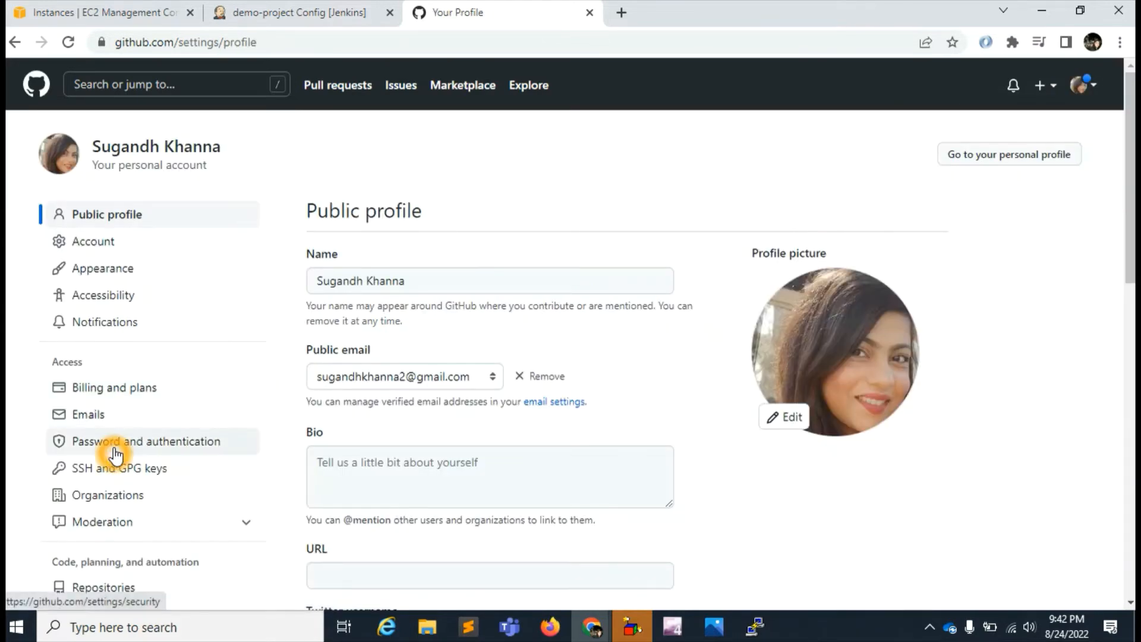
{"action": "left_click", "coordinate": [128, 472]}
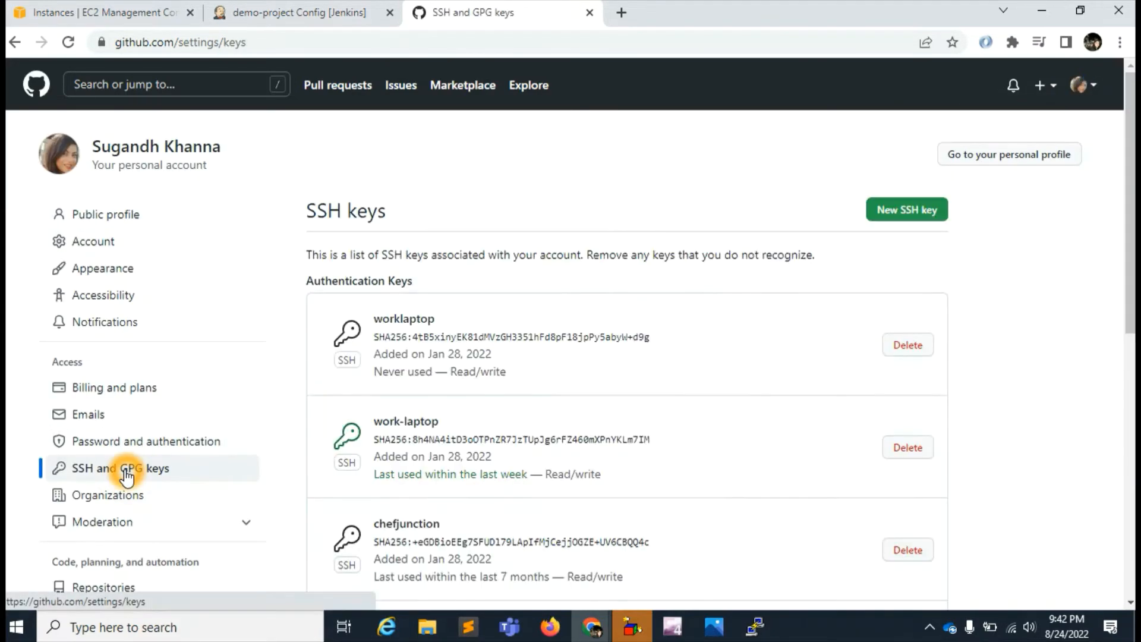
{"action": "left_click", "coordinate": [918, 215]}
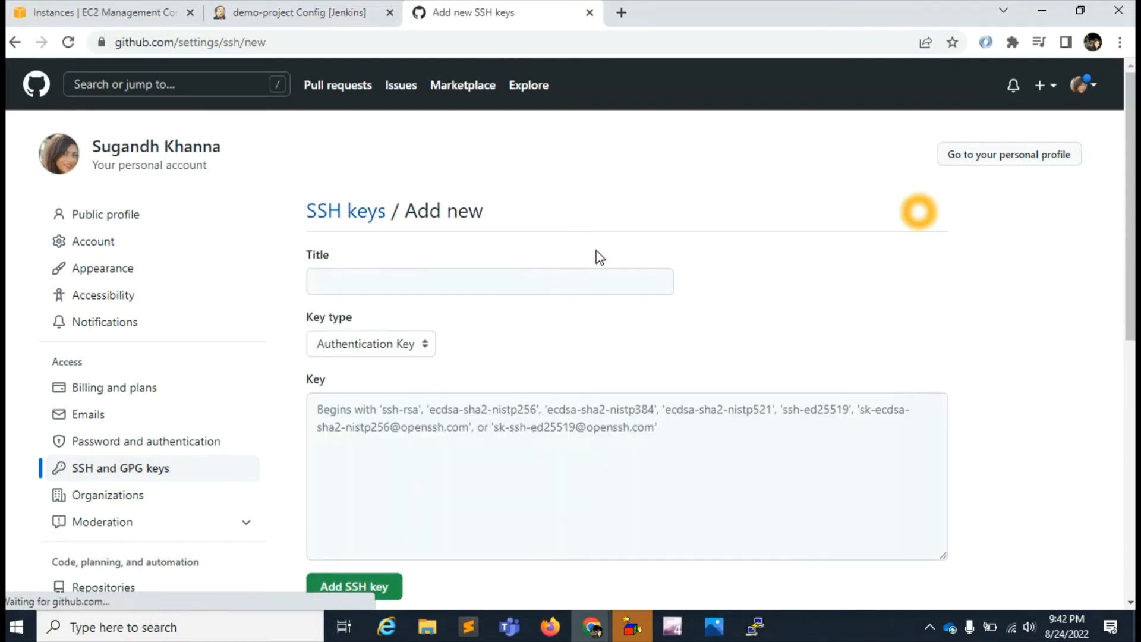
- Title the SSH key 24aug, keep its type as Authentication Key, paste the copied public key and add it to the account
{"action": "left_click", "coordinate": [398, 280]}
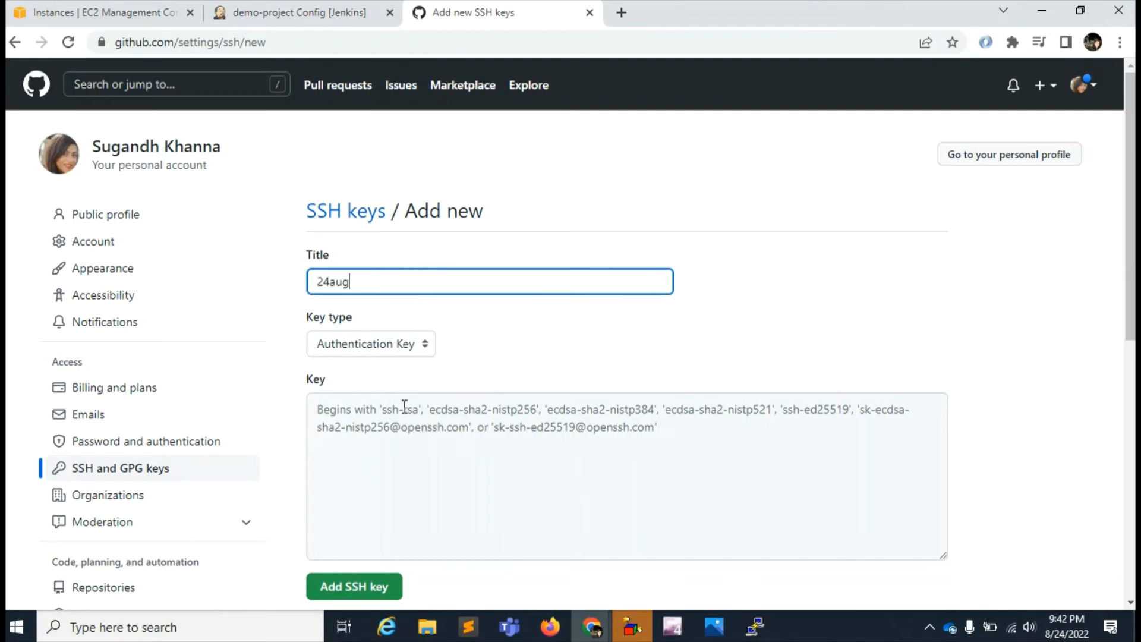
{"action": "left_click", "coordinate": [426, 345]}
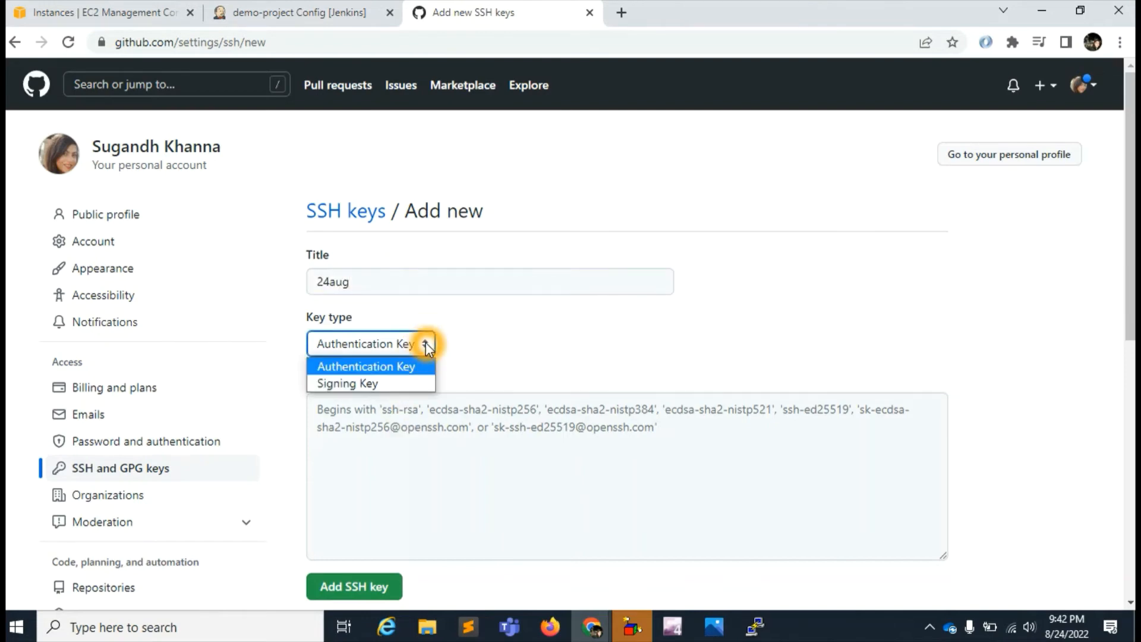
{"action": "left_click", "coordinate": [426, 346]}
{"action": "left_click", "coordinate": [399, 423]}
{"action": "key", "text": "ctrl+v"}
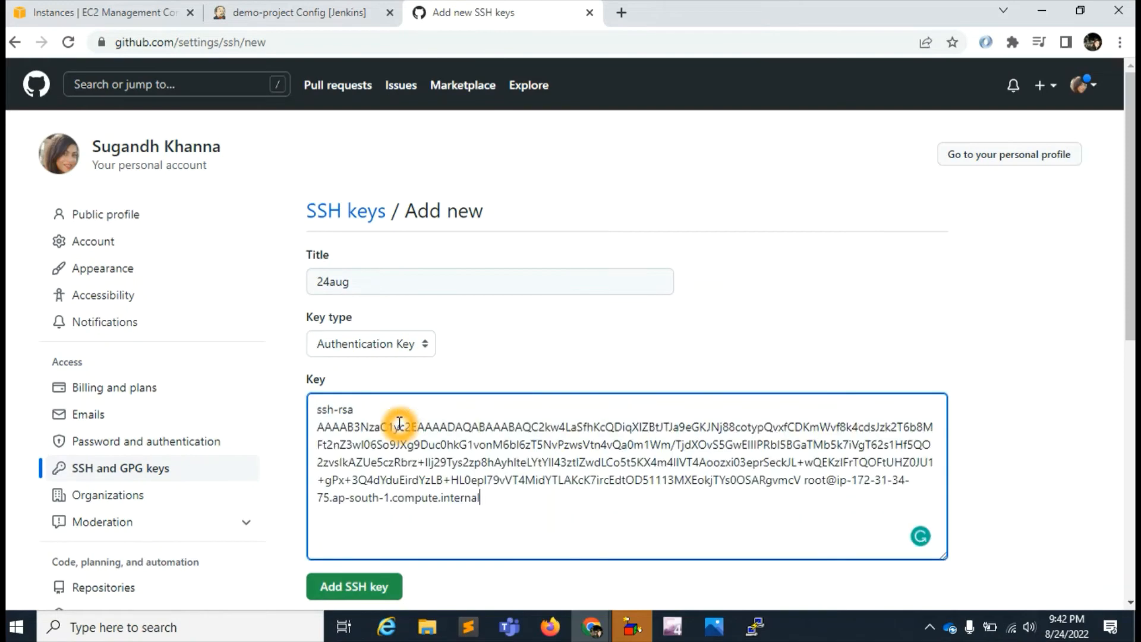
{"action": "scroll", "coordinate": [547, 491], "scroll_direction": "down", "scroll_amount": 3}
{"action": "left_click", "coordinate": [364, 417]}
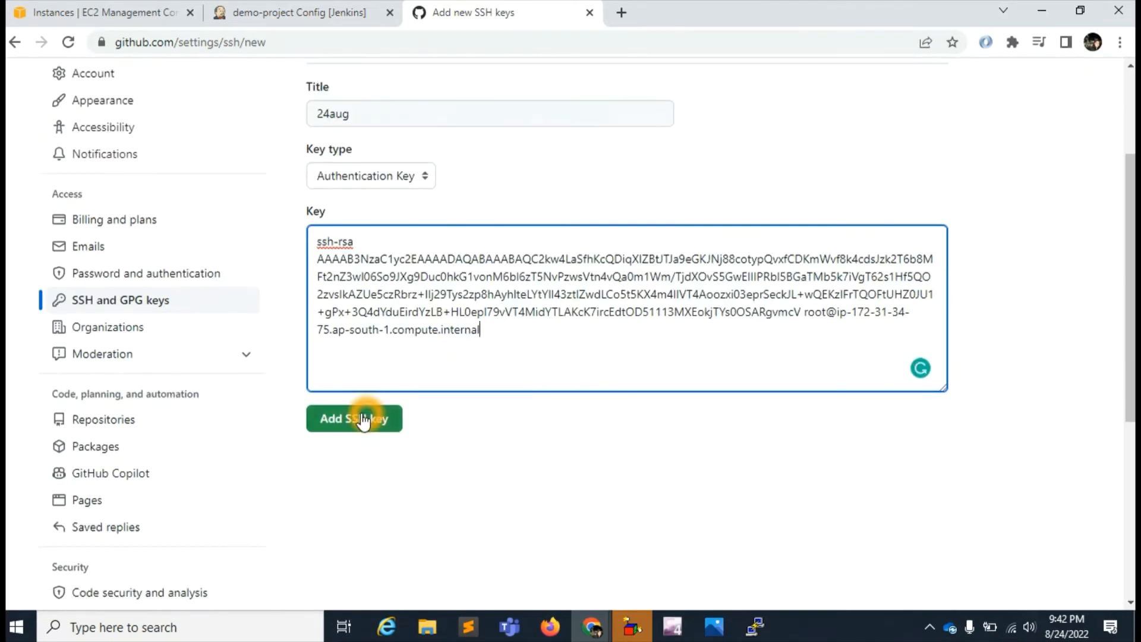
{"action": "left_click", "coordinate": [831, 364]}
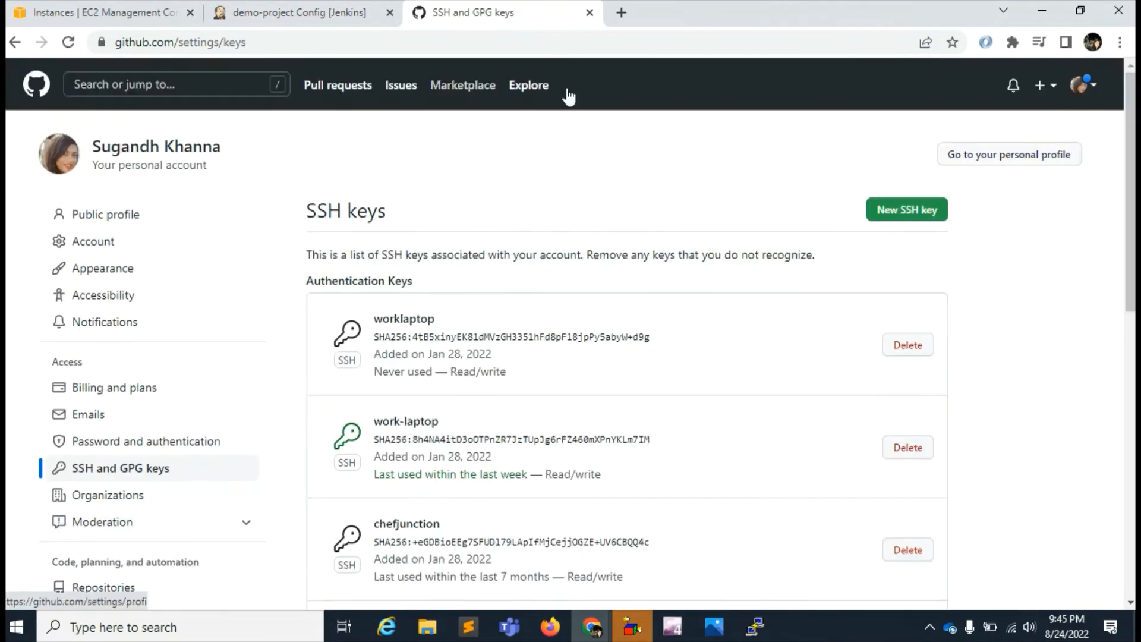
- Open the august23 repository from the account's repository list on GitHub
{"action": "left_click", "coordinate": [1096, 89]}
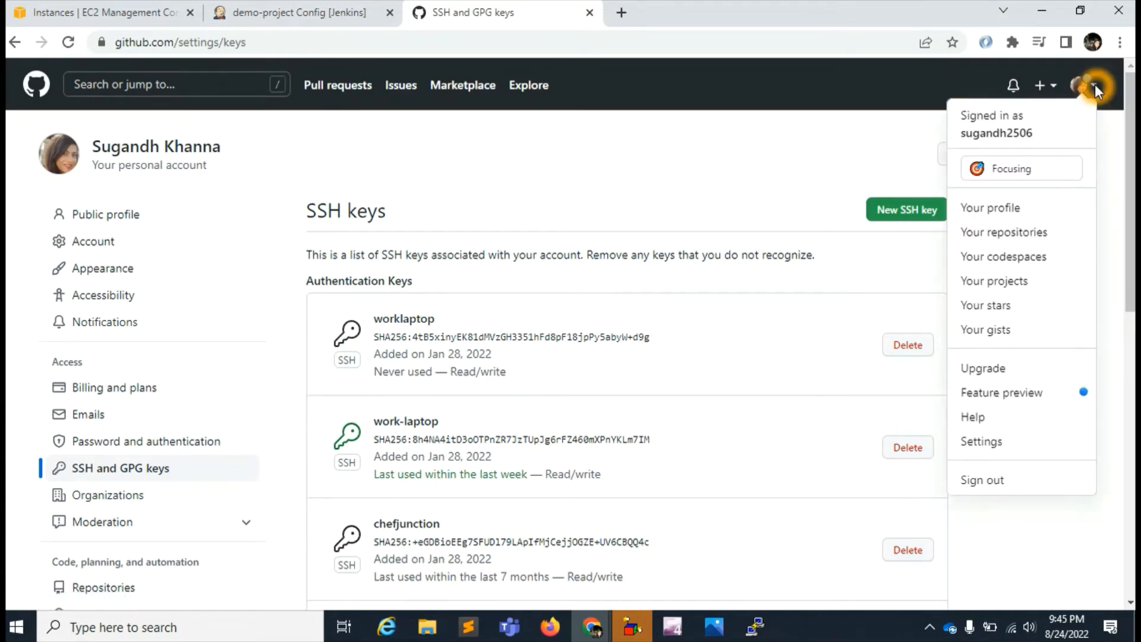
{"action": "left_click", "coordinate": [451, 109]}
{"action": "left_click", "coordinate": [60, 151]}
{"action": "left_click", "coordinate": [172, 148]}
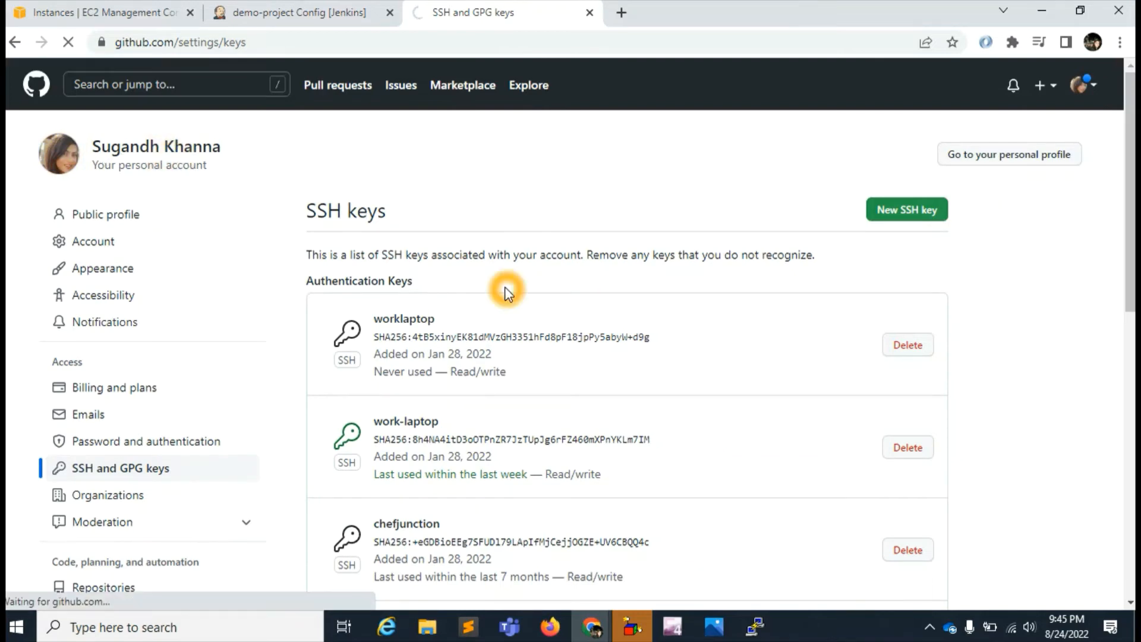
{"action": "scroll", "coordinate": [383, 434], "scroll_direction": "down", "scroll_amount": 3}
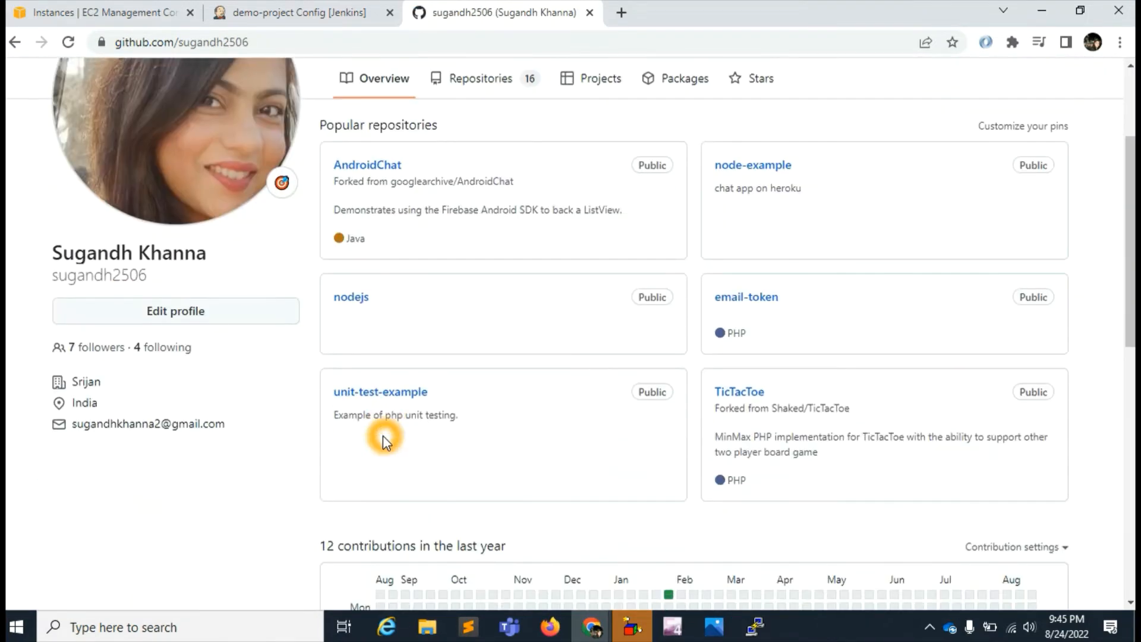
{"action": "scroll", "coordinate": [382, 435], "scroll_direction": "up", "scroll_amount": 3}
{"action": "left_click", "coordinate": [489, 153]}
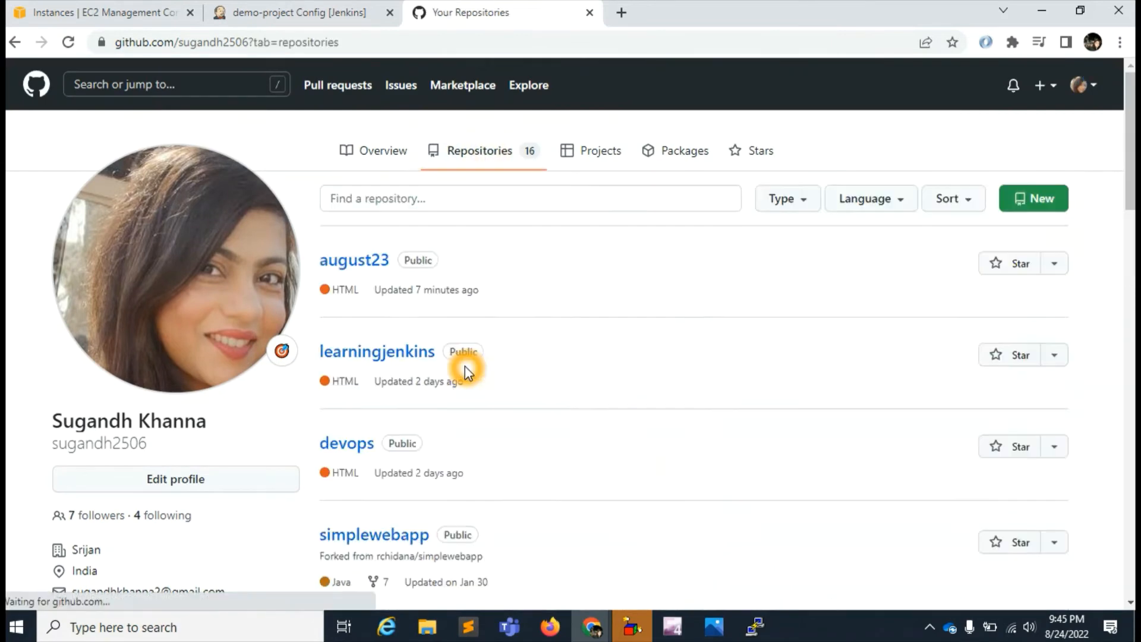
{"action": "left_click", "coordinate": [367, 261]}
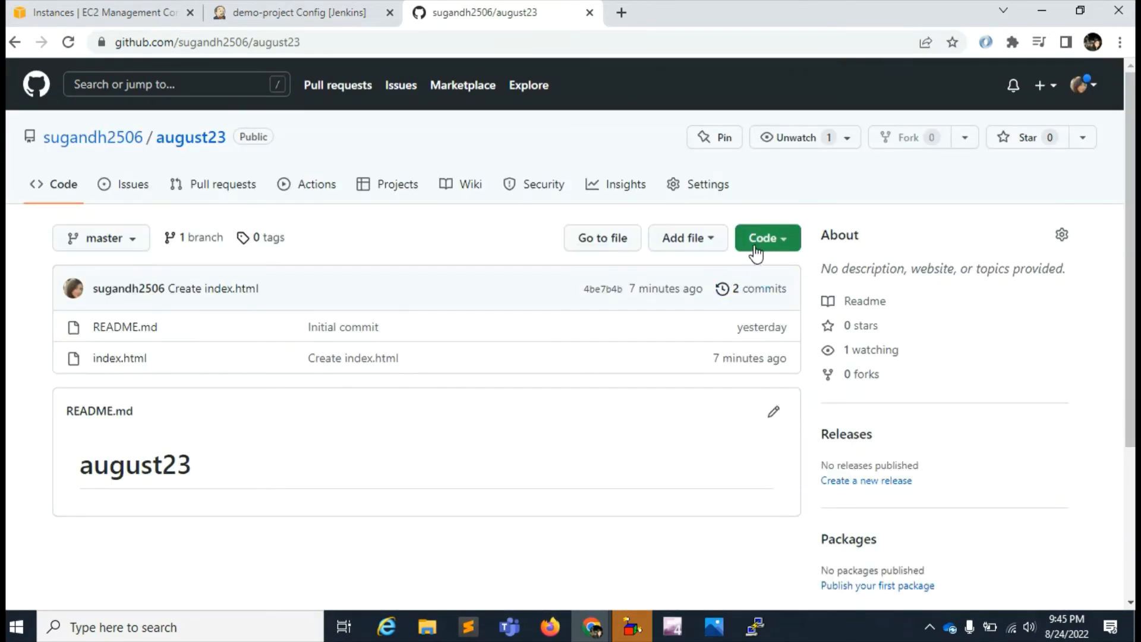
- Open august23's existing push webhook in the repository settings for editing and start changing its secret
{"action": "left_click", "coordinate": [709, 184]}
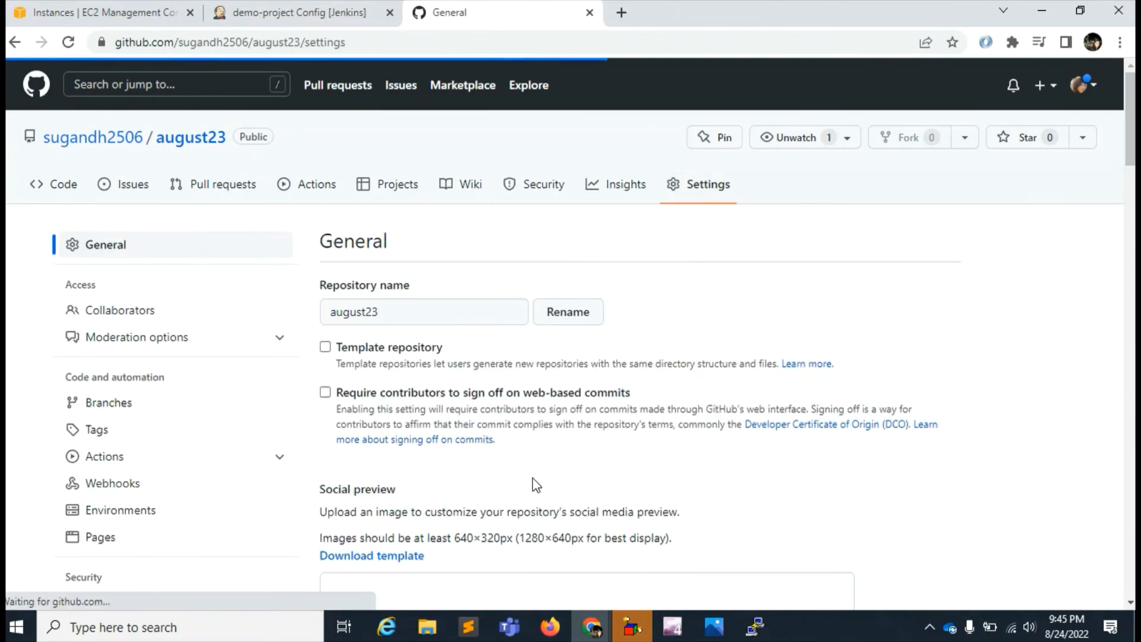
{"action": "left_click", "coordinate": [95, 481]}
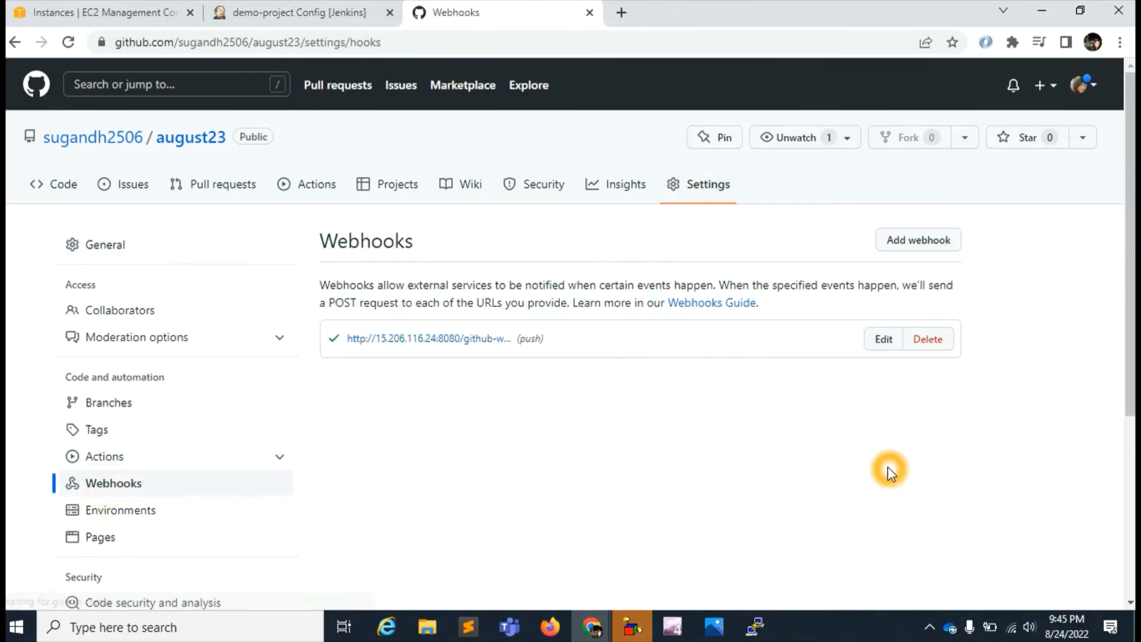
{"action": "left_click", "coordinate": [874, 340]}
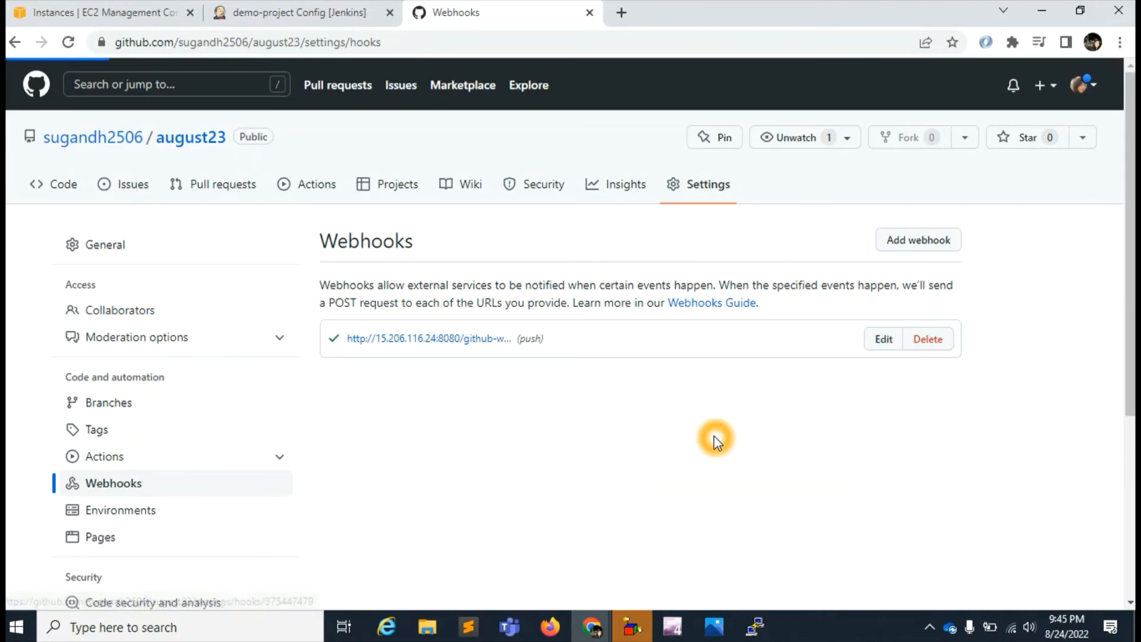
{"action": "scroll", "coordinate": [493, 480], "scroll_direction": "down", "scroll_amount": 3}
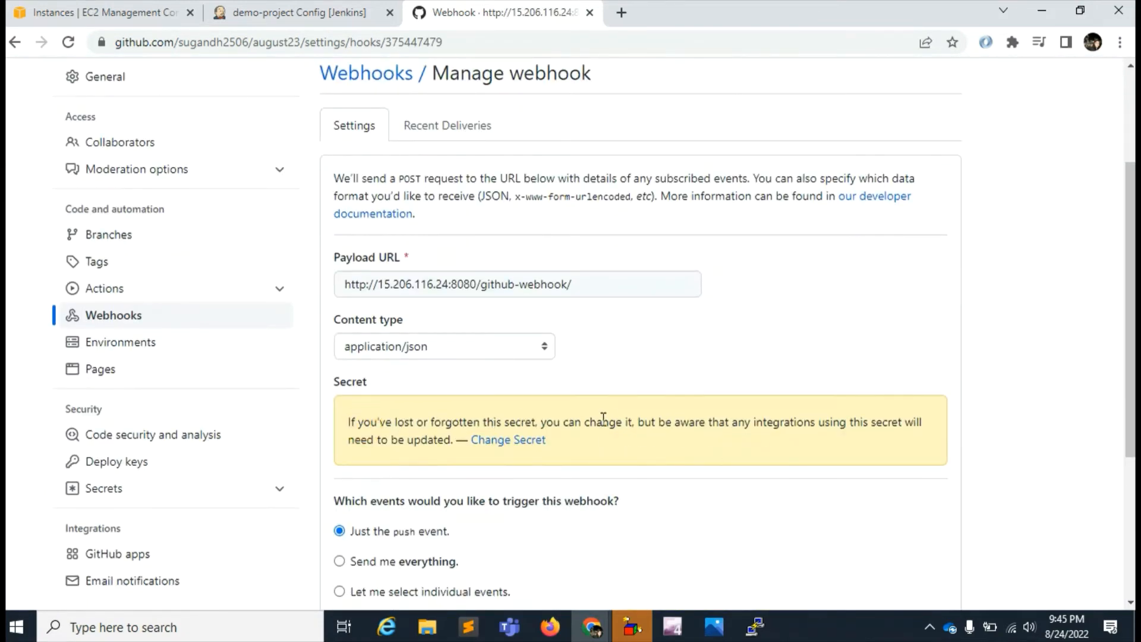
{"action": "left_click", "coordinate": [523, 440]}
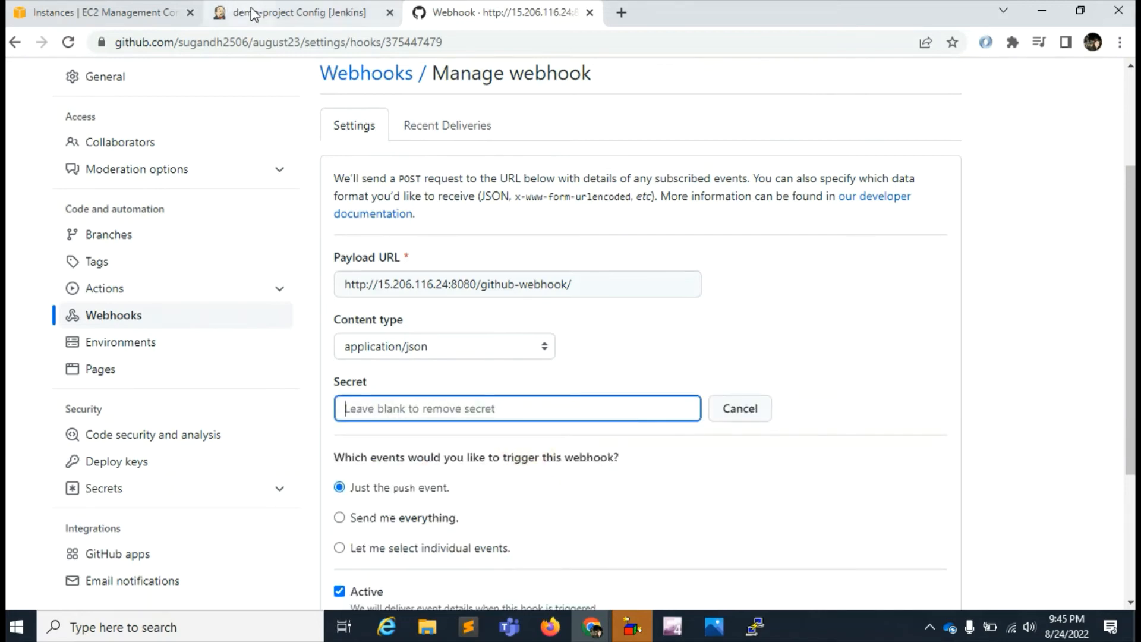
- Switch to Jenkins and open the configuration page of the signed-in user's account
{"action": "left_click", "coordinate": [301, 15]}
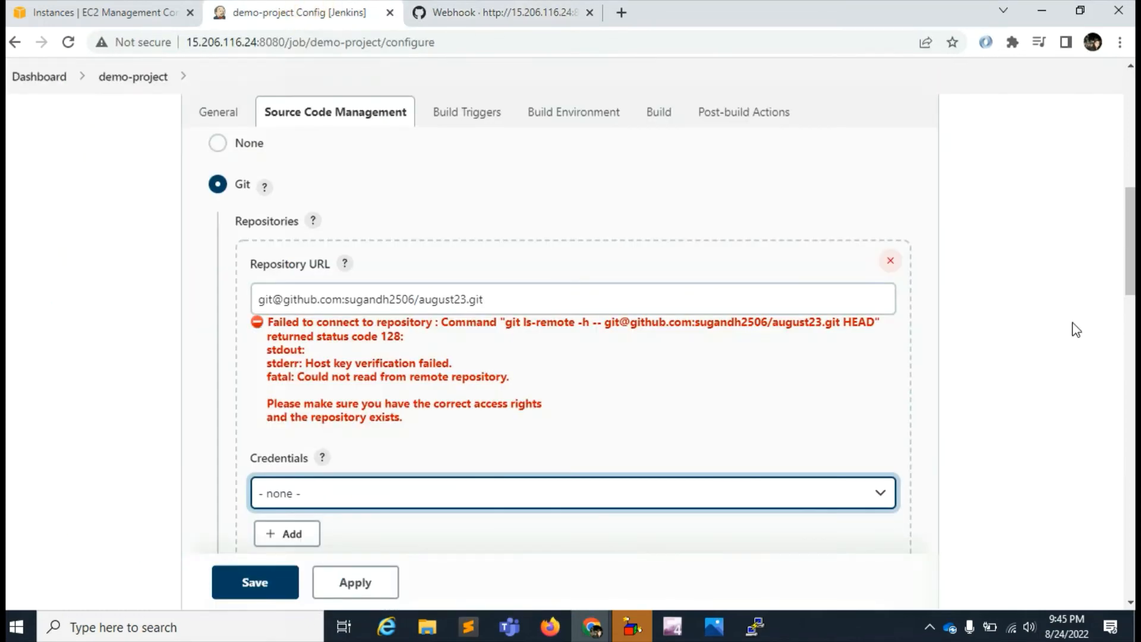
{"action": "left_click_drag", "start_coordinate": [1130, 241], "coordinate": [1105, 113]}
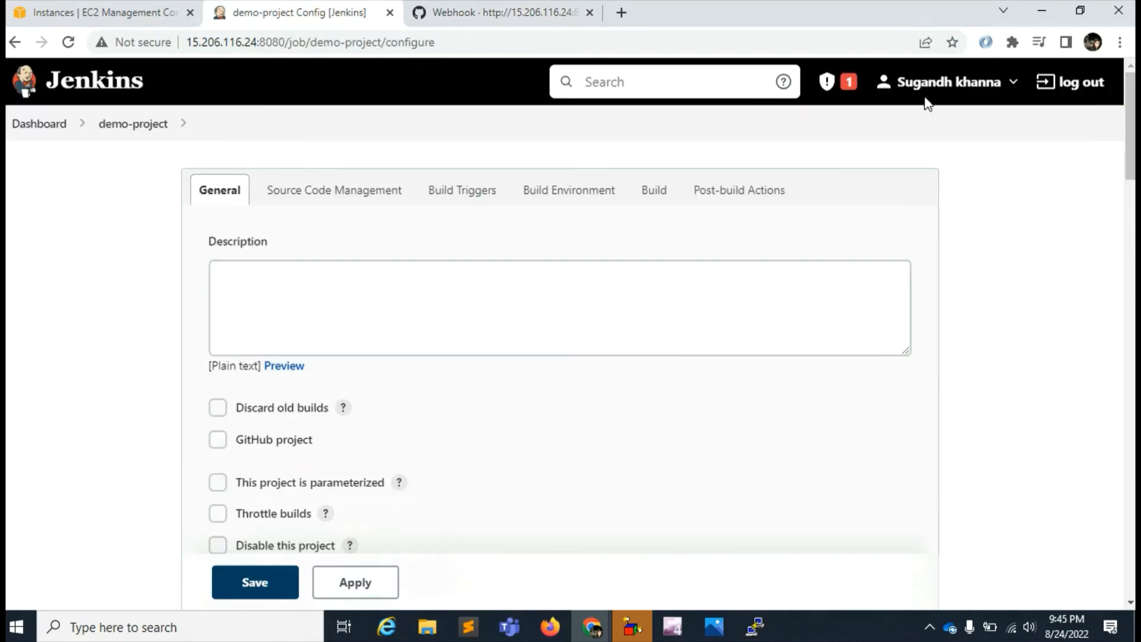
{"action": "left_click", "coordinate": [949, 81]}
{"action": "left_click", "coordinate": [674, 146]}
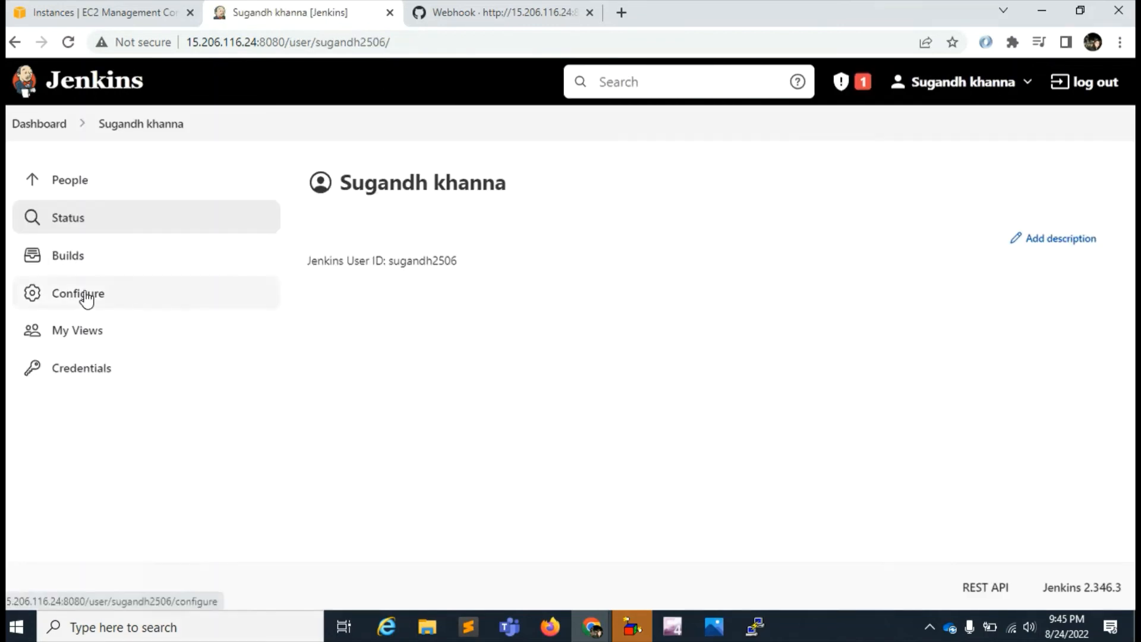
{"action": "left_click", "coordinate": [57, 293]}
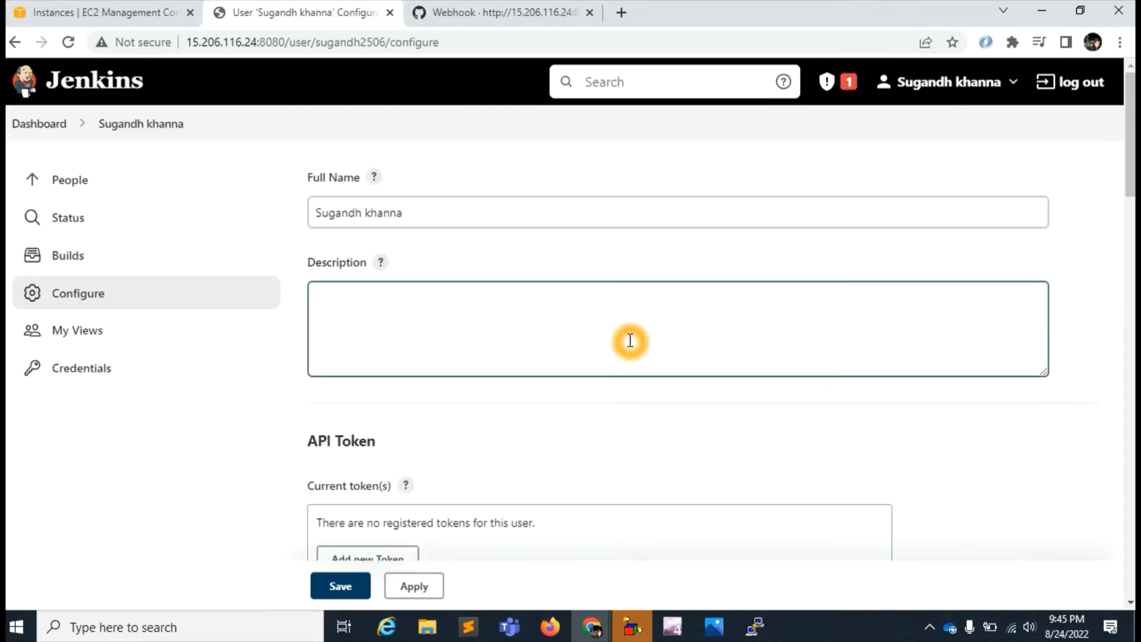
- Add a new API token for the Jenkins user, generate it with the default name and copy it
{"action": "scroll", "coordinate": [605, 397], "scroll_direction": "down", "scroll_amount": 4}
{"action": "left_click", "coordinate": [393, 315]}
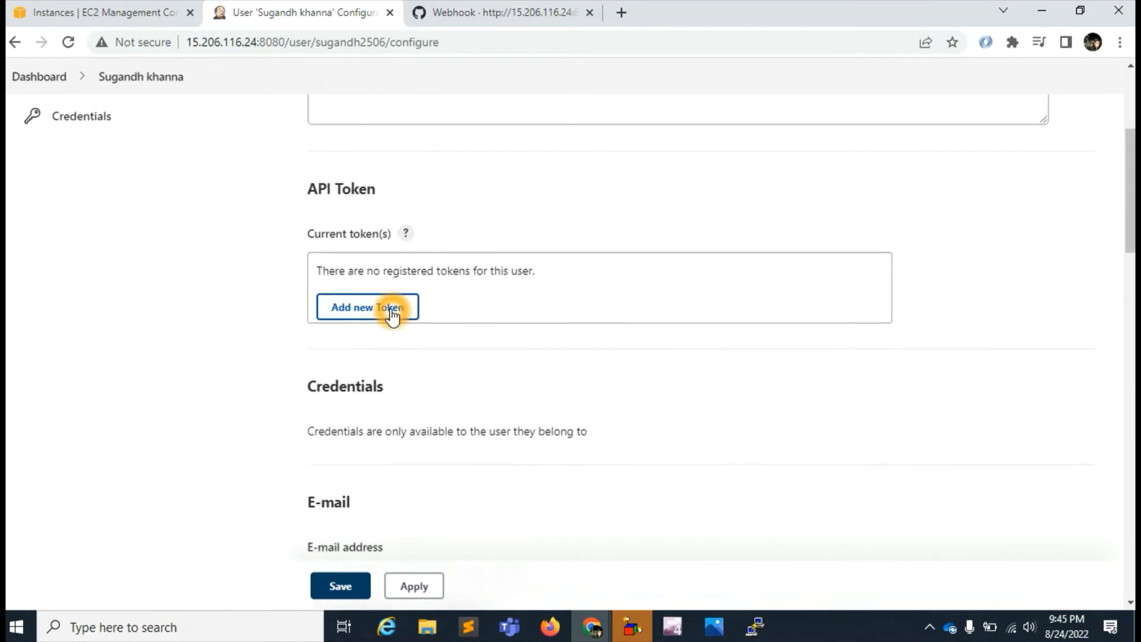
{"action": "scroll", "coordinate": [479, 331], "scroll_direction": "up", "scroll_amount": 5}
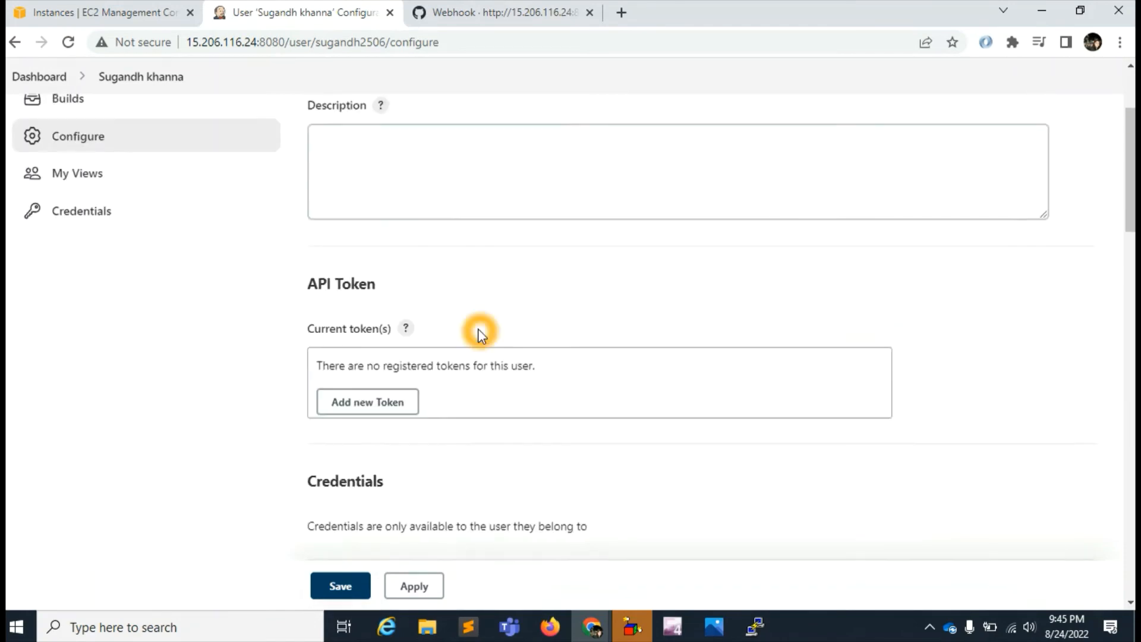
{"action": "scroll", "coordinate": [479, 330], "scroll_direction": "down", "scroll_amount": 3}
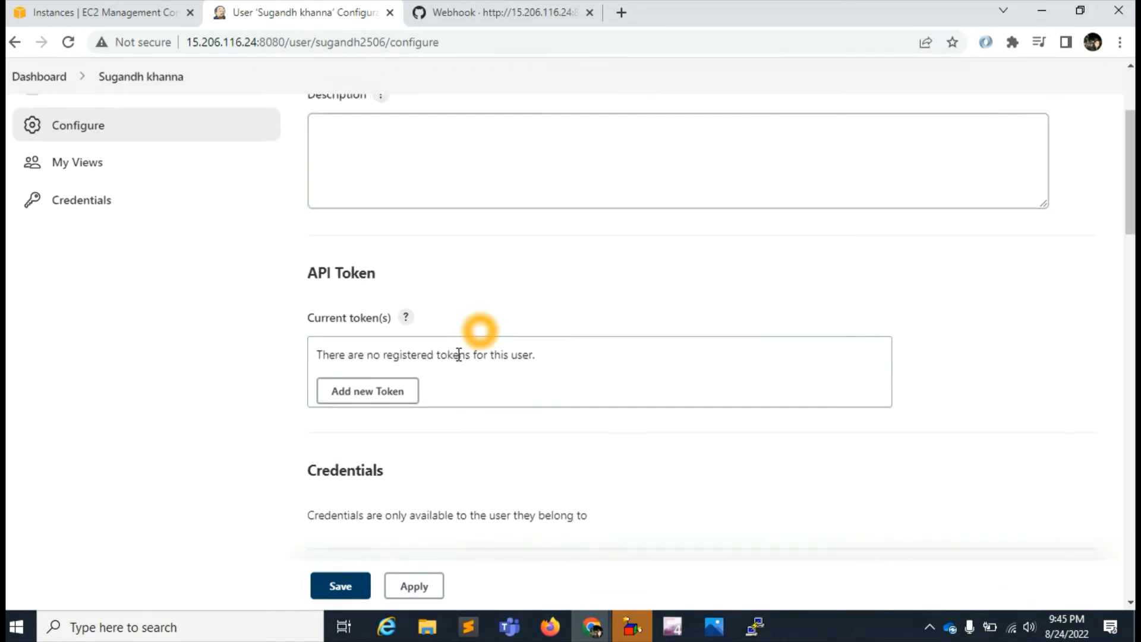
{"action": "left_click", "coordinate": [387, 390]}
{"action": "scroll", "coordinate": [728, 362], "scroll_direction": "down", "scroll_amount": 2}
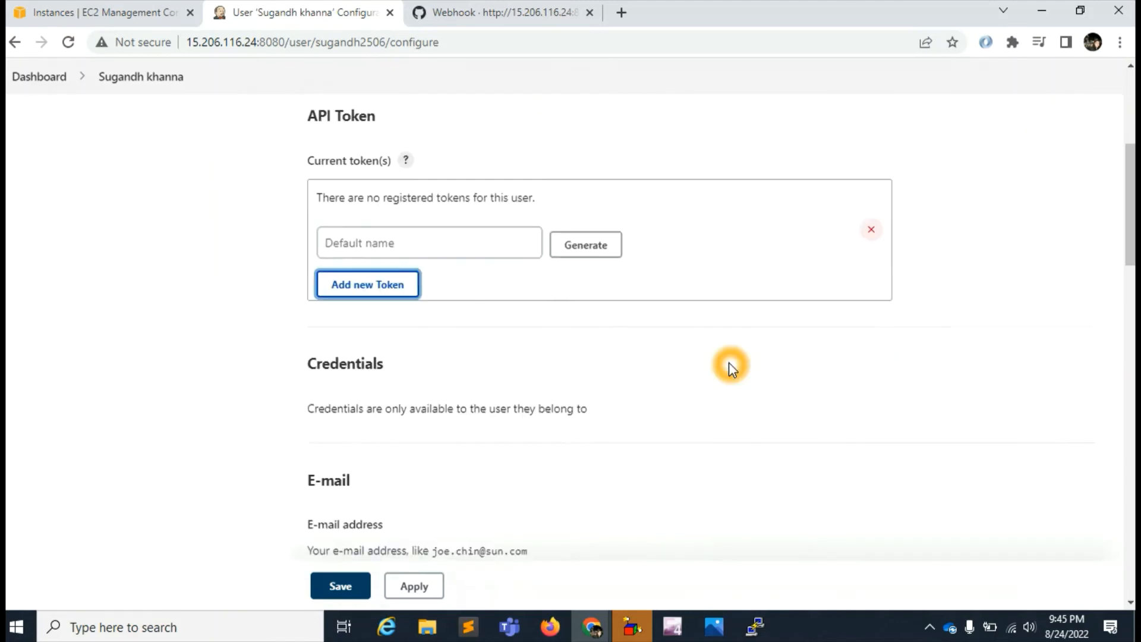
{"action": "left_click", "coordinate": [596, 241]}
{"action": "left_click", "coordinate": [825, 415]}
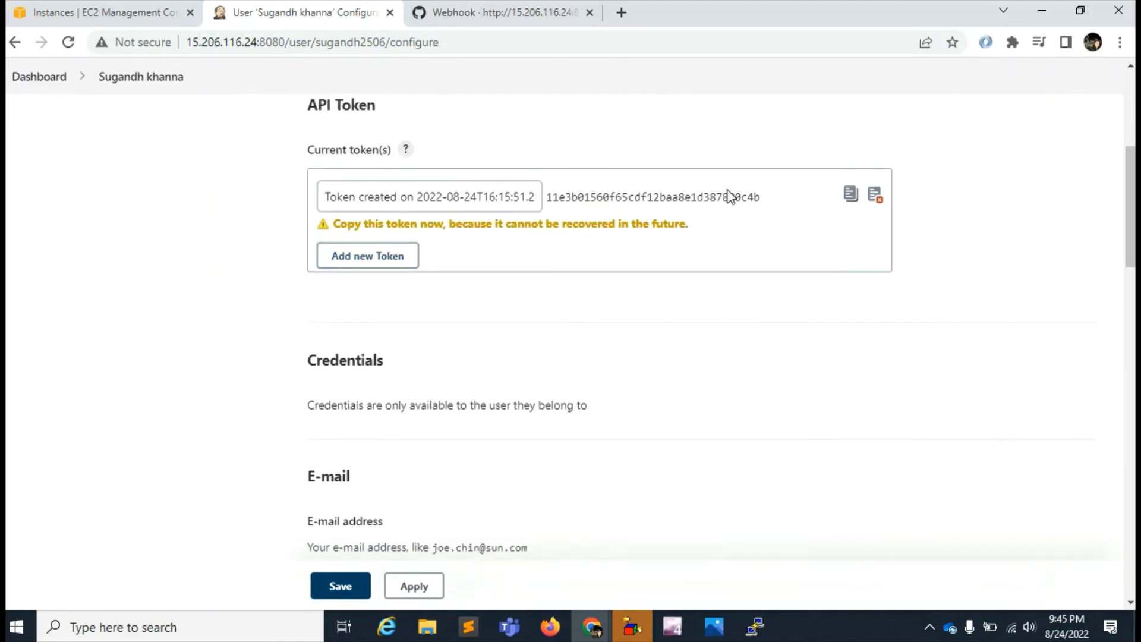
{"action": "left_click", "coordinate": [848, 195]}
{"action": "left_click", "coordinate": [668, 308]}
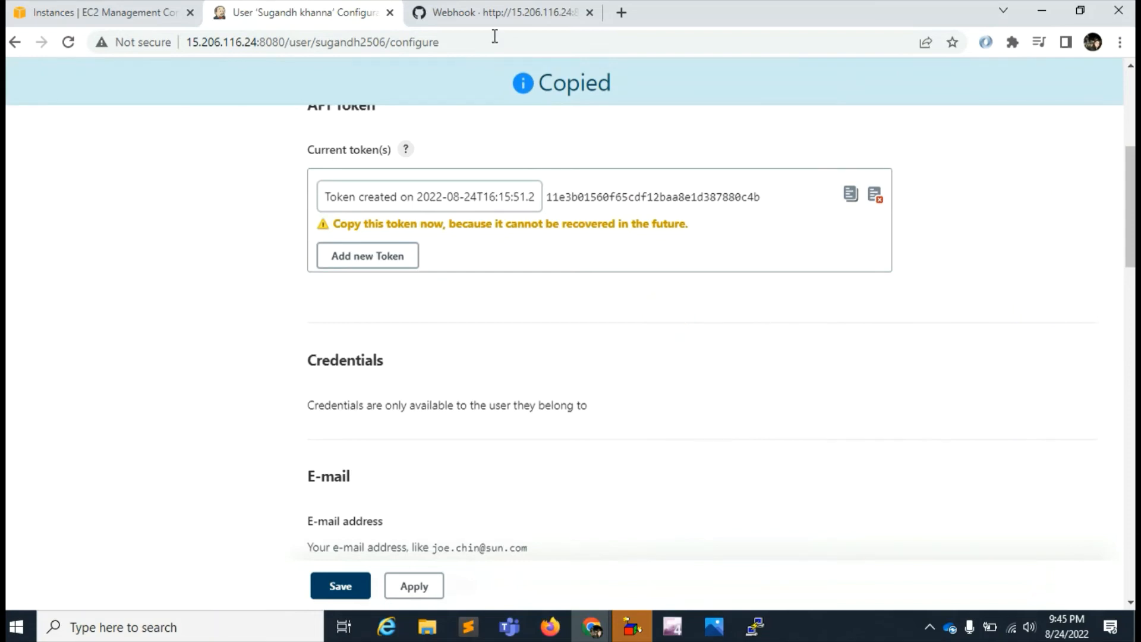
- Open a new browser tab and paste the copied API token into its address field
{"action": "left_click", "coordinate": [622, 13]}
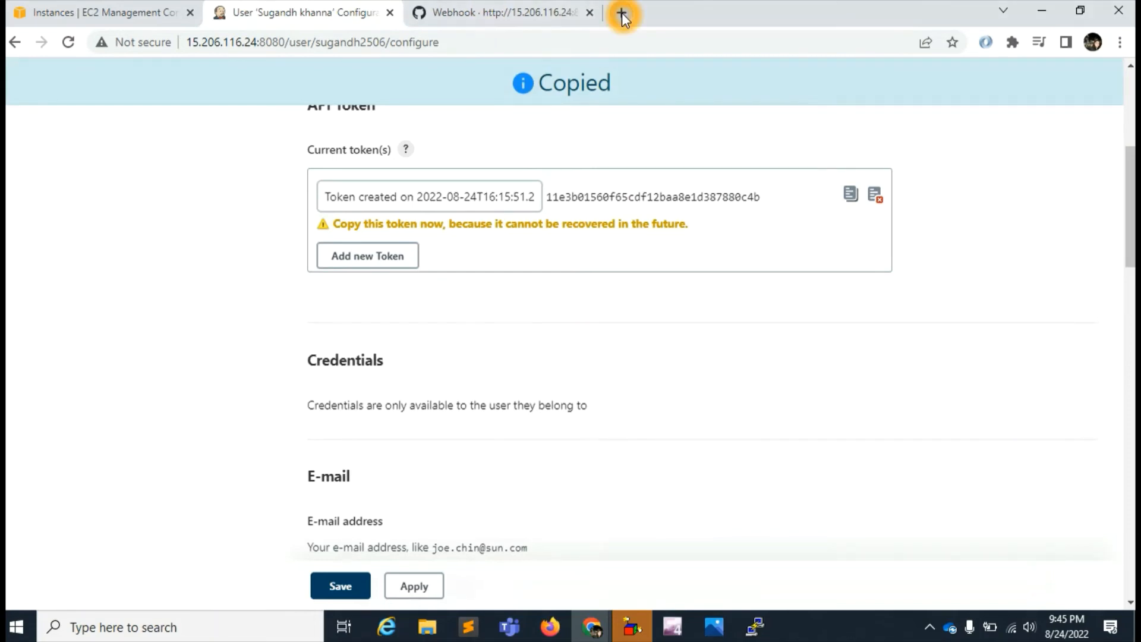
{"action": "left_click", "coordinate": [621, 13]}
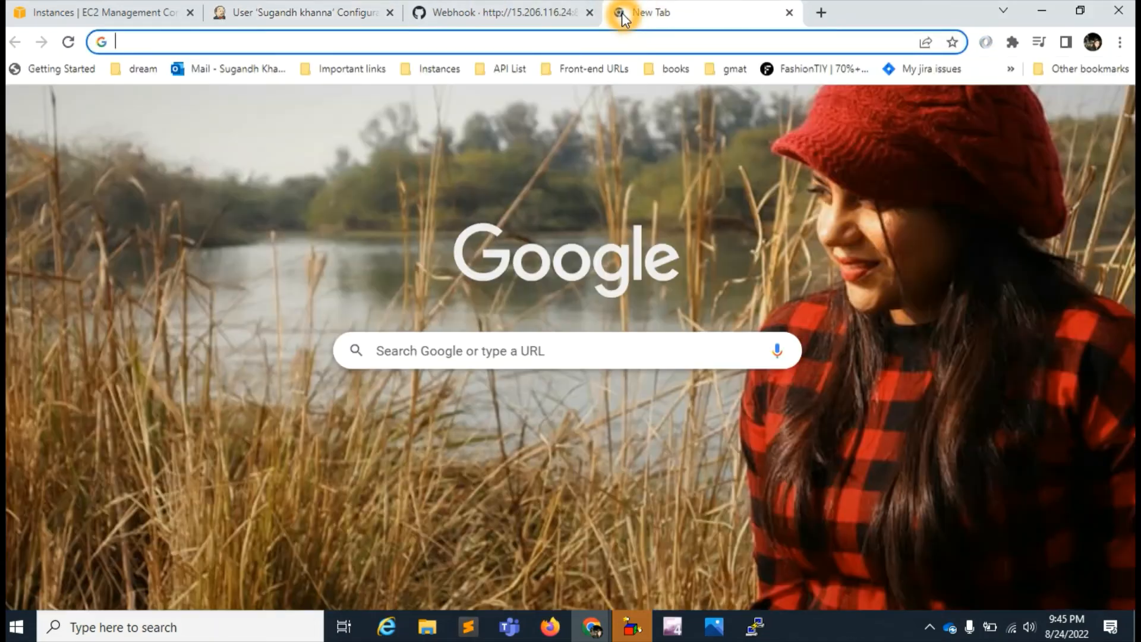
{"action": "key", "text": "ctrl+v"}
- Switch to the GitHub webhook, paste the copied Jenkins API token as its secret and update the webhook
{"action": "left_click", "coordinate": [466, 13]}
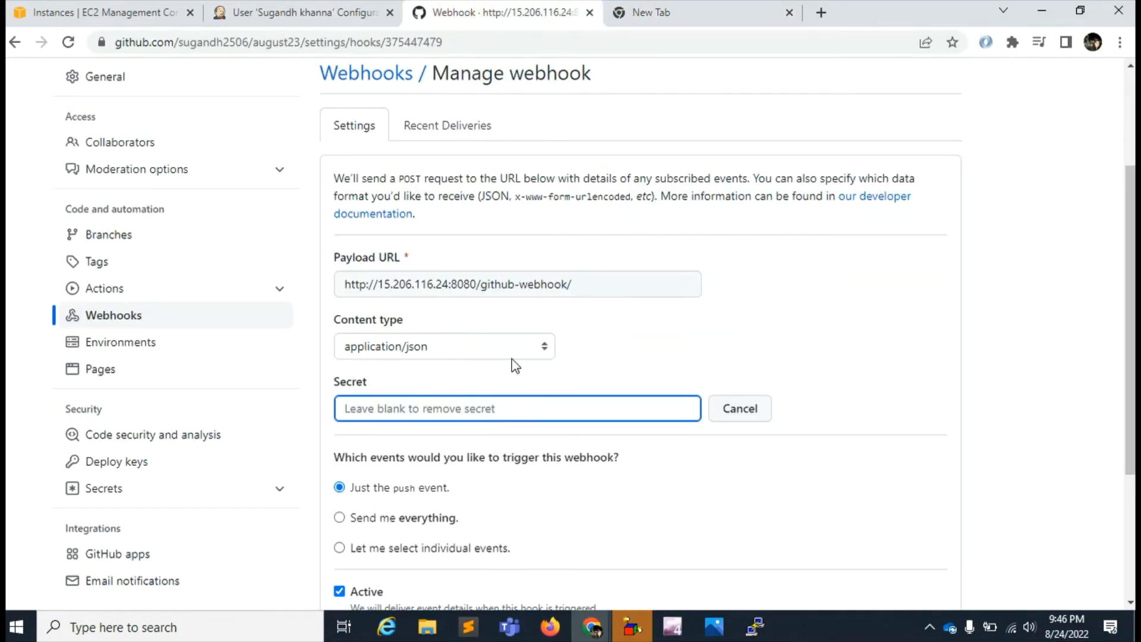
{"action": "left_click", "coordinate": [496, 396]}
{"action": "left_click", "coordinate": [497, 407]}
{"action": "key", "text": "ctrl+v"}
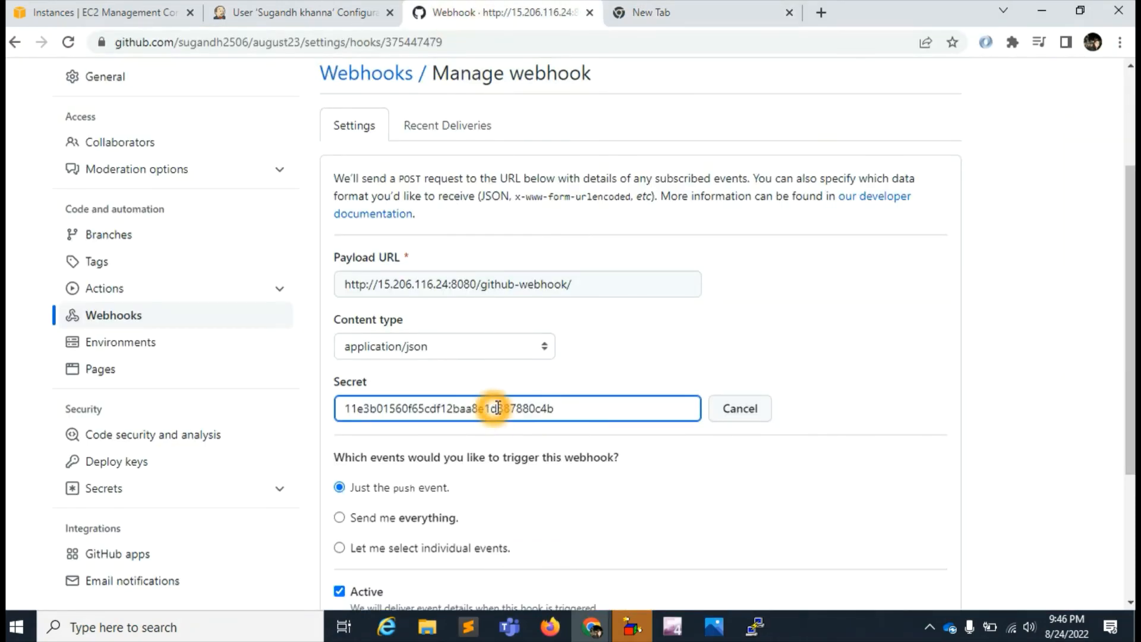
{"action": "scroll", "coordinate": [826, 468], "scroll_direction": "down", "scroll_amount": 3}
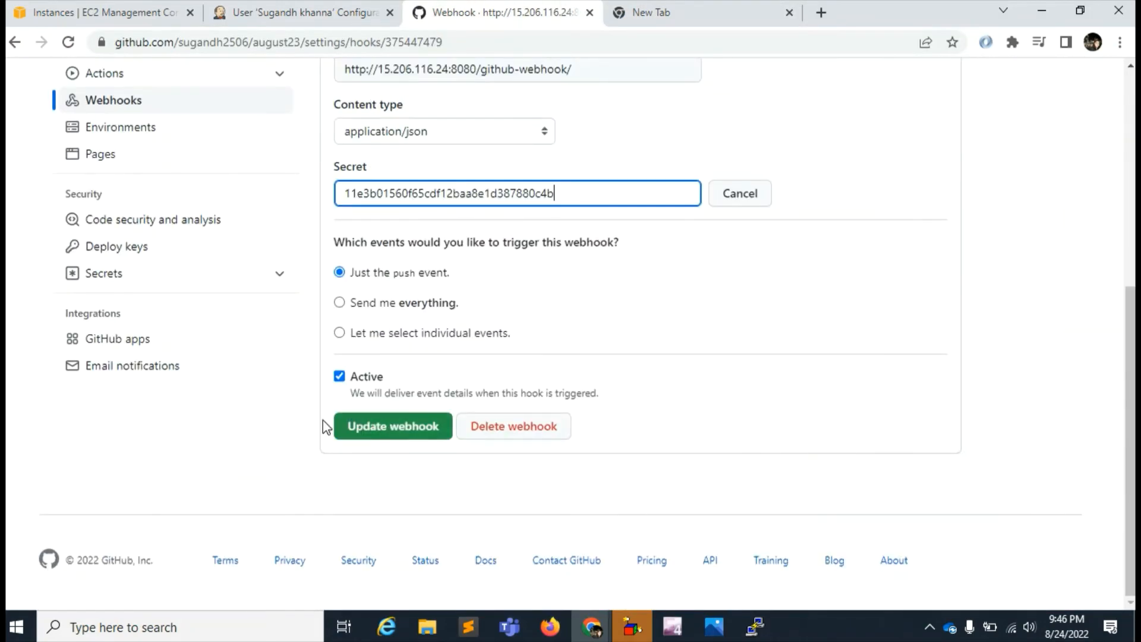
{"action": "left_click", "coordinate": [385, 432]}
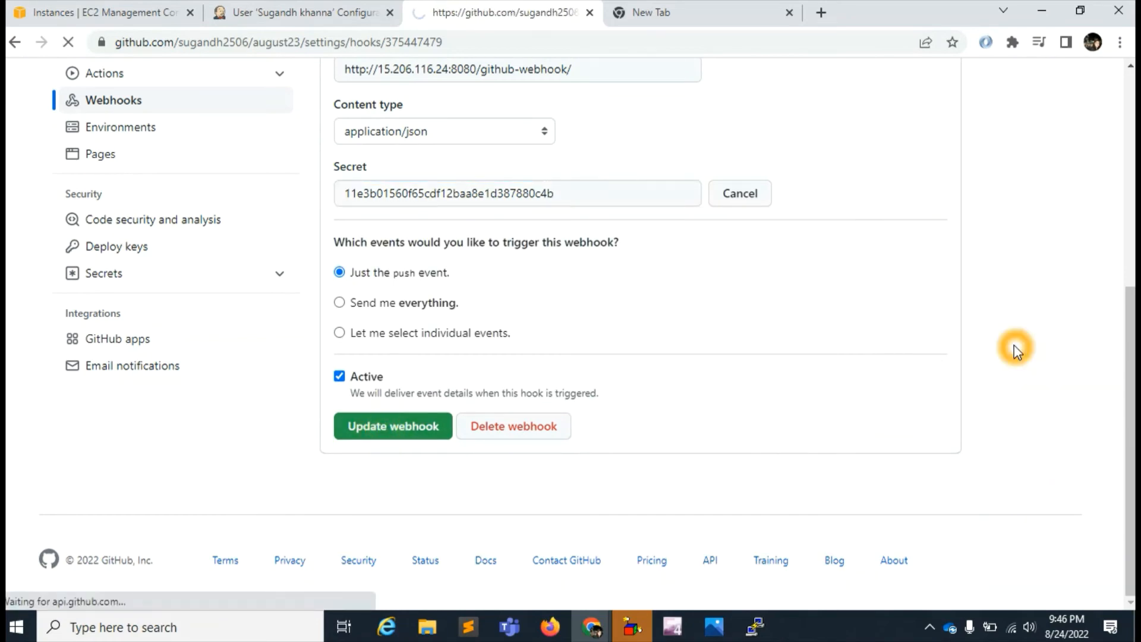
{"action": "scroll", "coordinate": [640, 456], "scroll_direction": "down", "scroll_amount": 8}
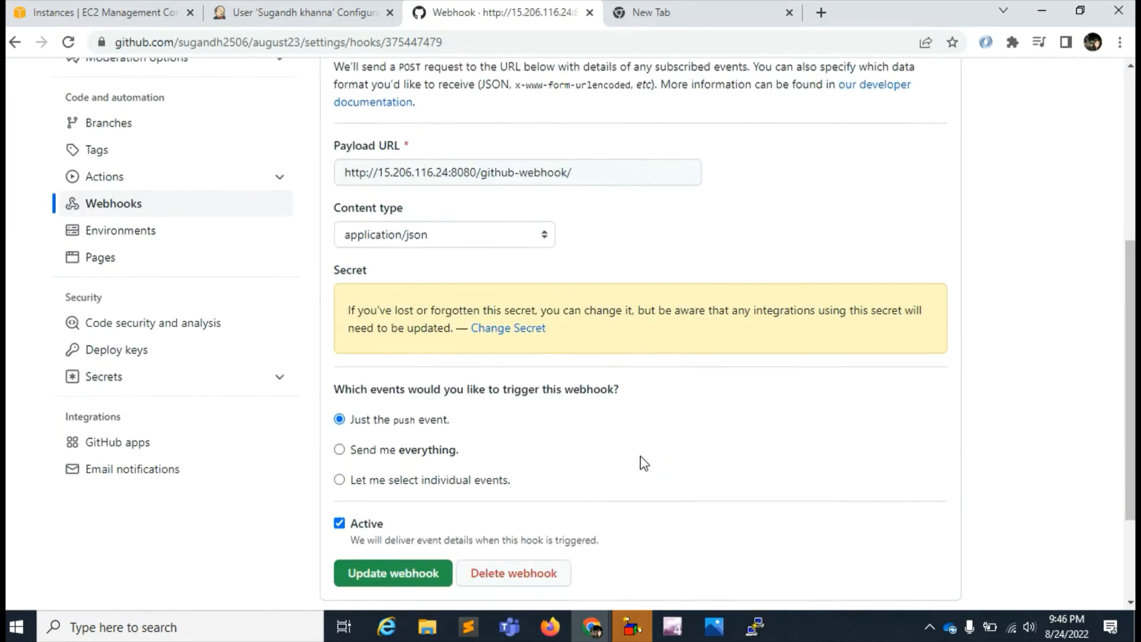
{"action": "left_click", "coordinate": [399, 430]}
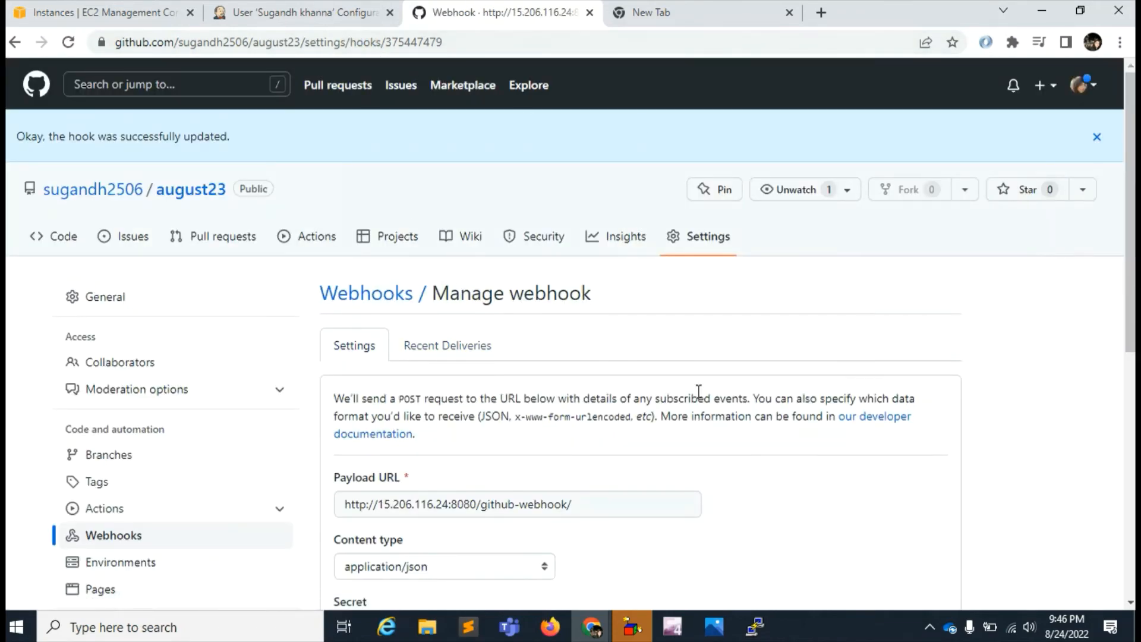
- Switch back to Jenkins, go to demo-project and run its build
{"action": "left_click", "coordinate": [316, 16]}
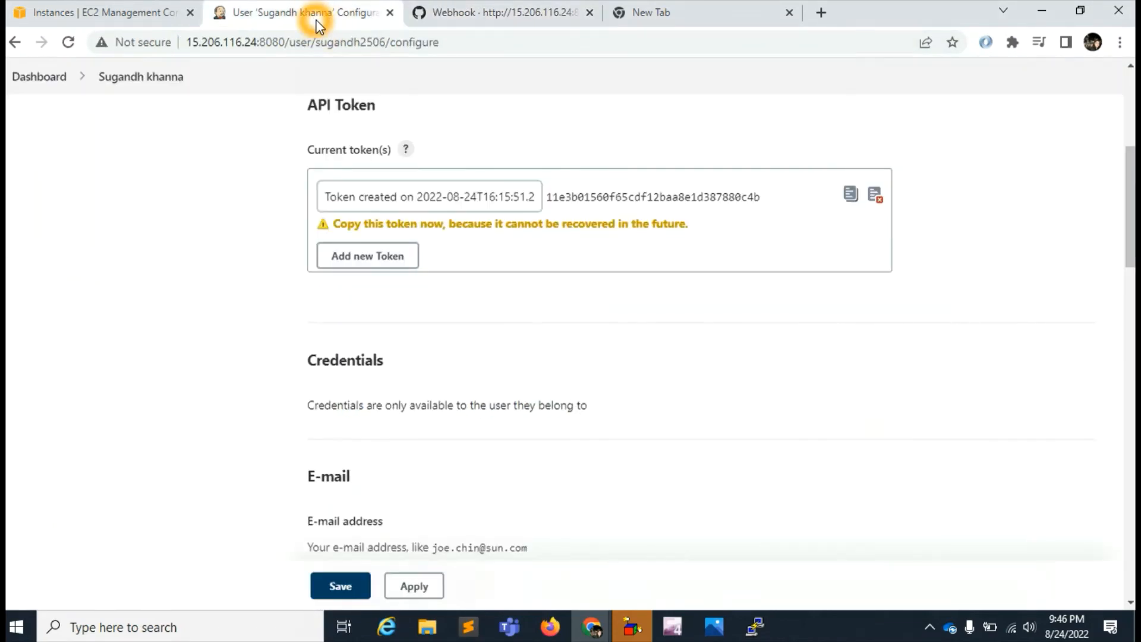
{"action": "scroll", "coordinate": [723, 354], "scroll_direction": "up", "scroll_amount": 6}
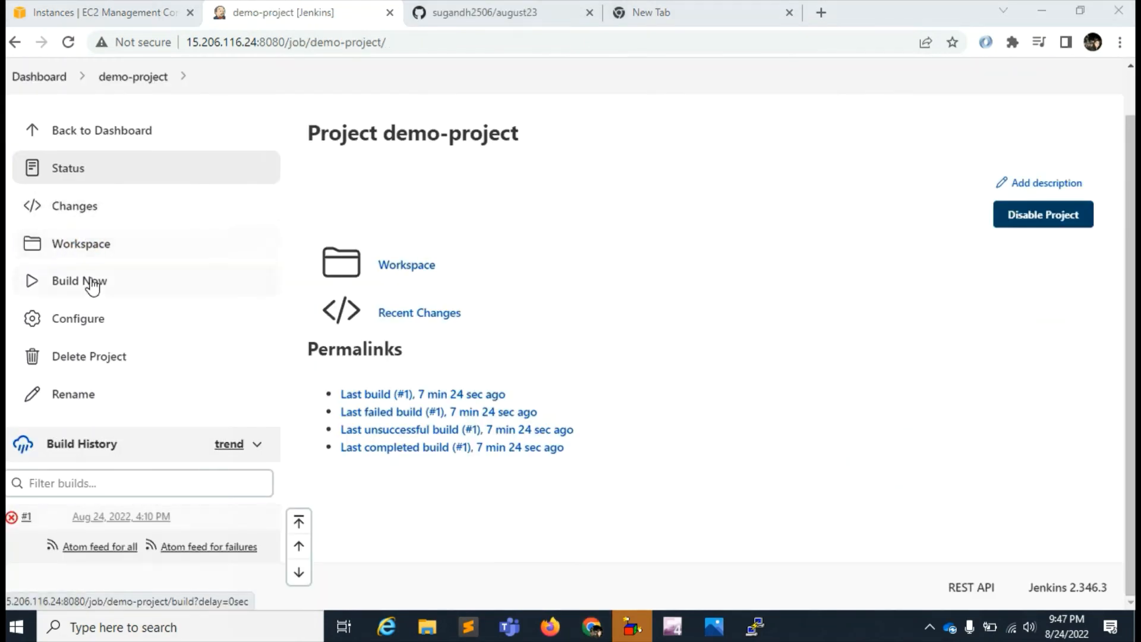
{"action": "left_click", "coordinate": [80, 288]}
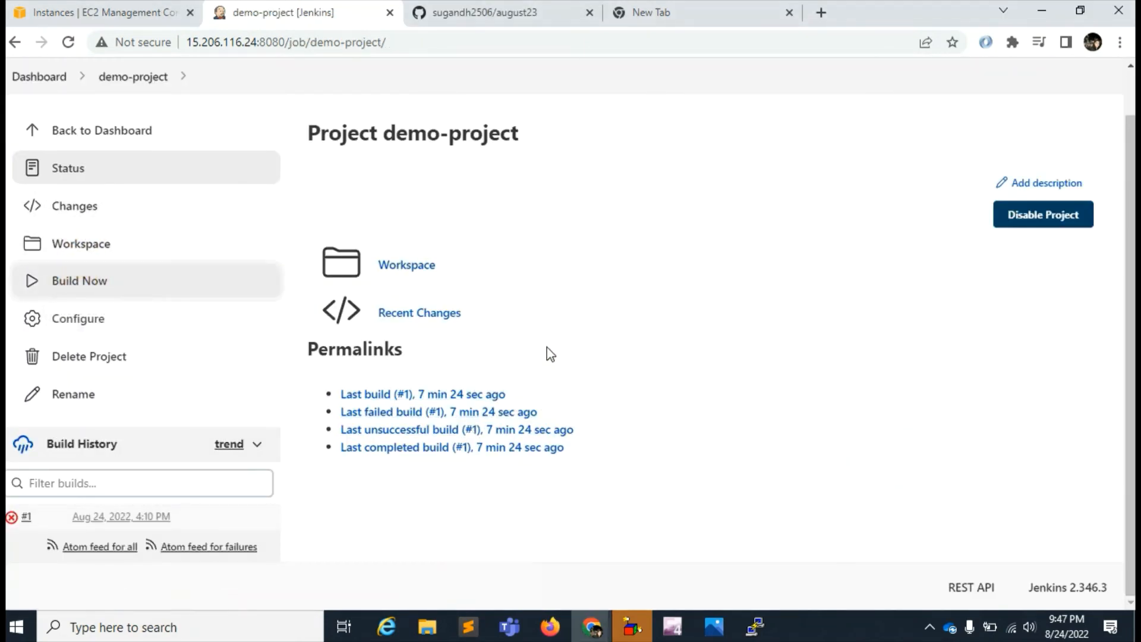
{"action": "left_click", "coordinate": [45, 280]}
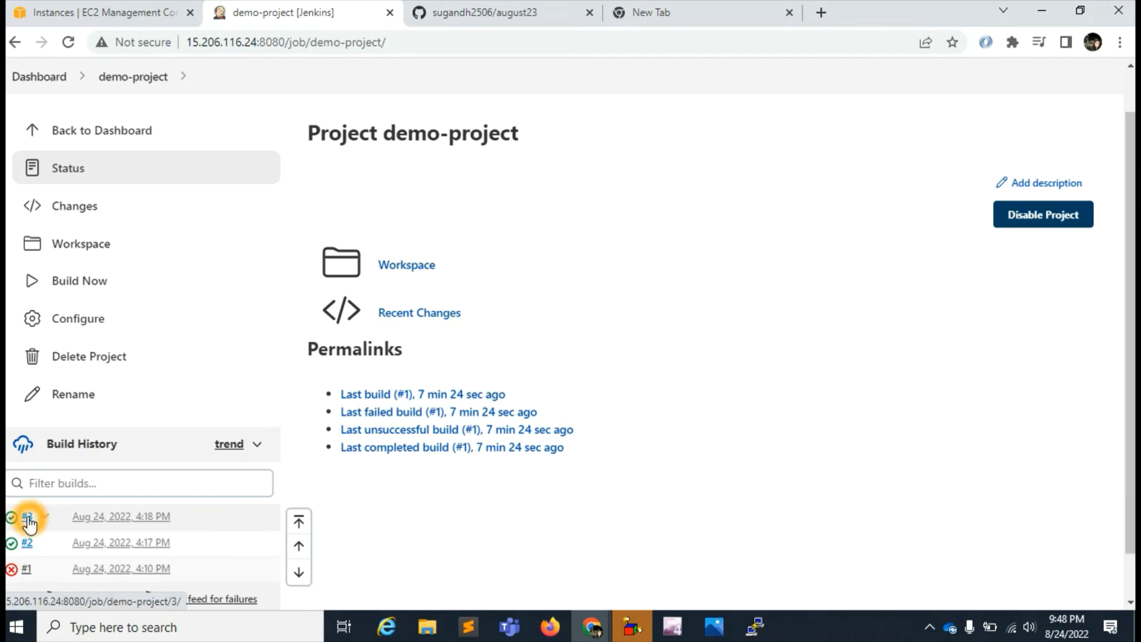
- Open build #3 of demo-project and follow its Git repository link to august23 on GitHub
{"action": "left_click", "coordinate": [27, 517]}
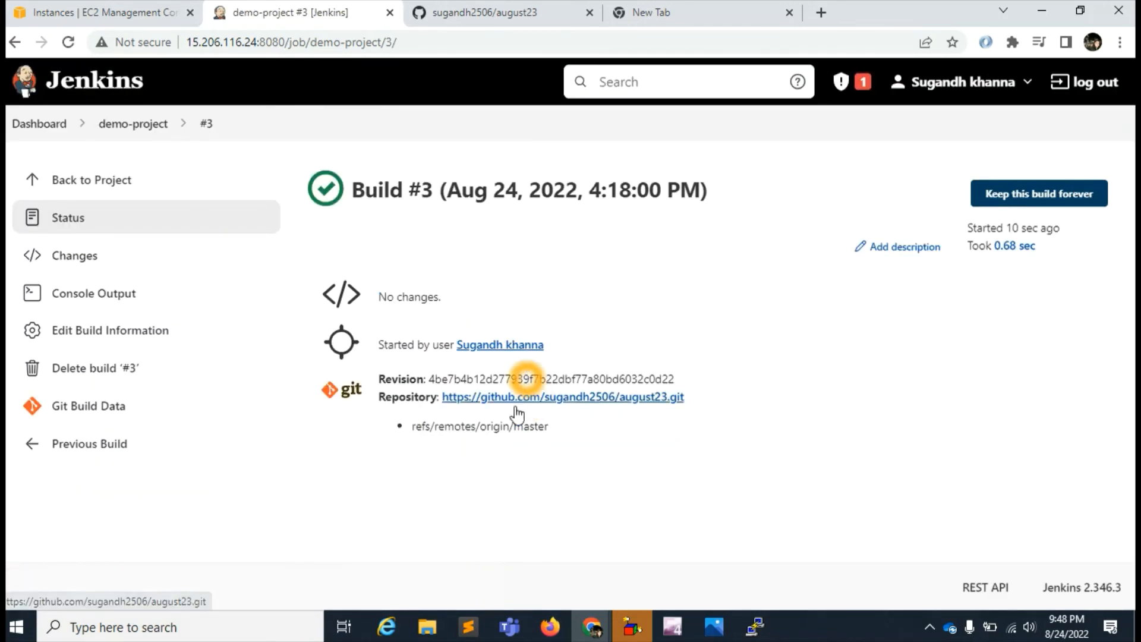
{"action": "left_click", "coordinate": [505, 343]}
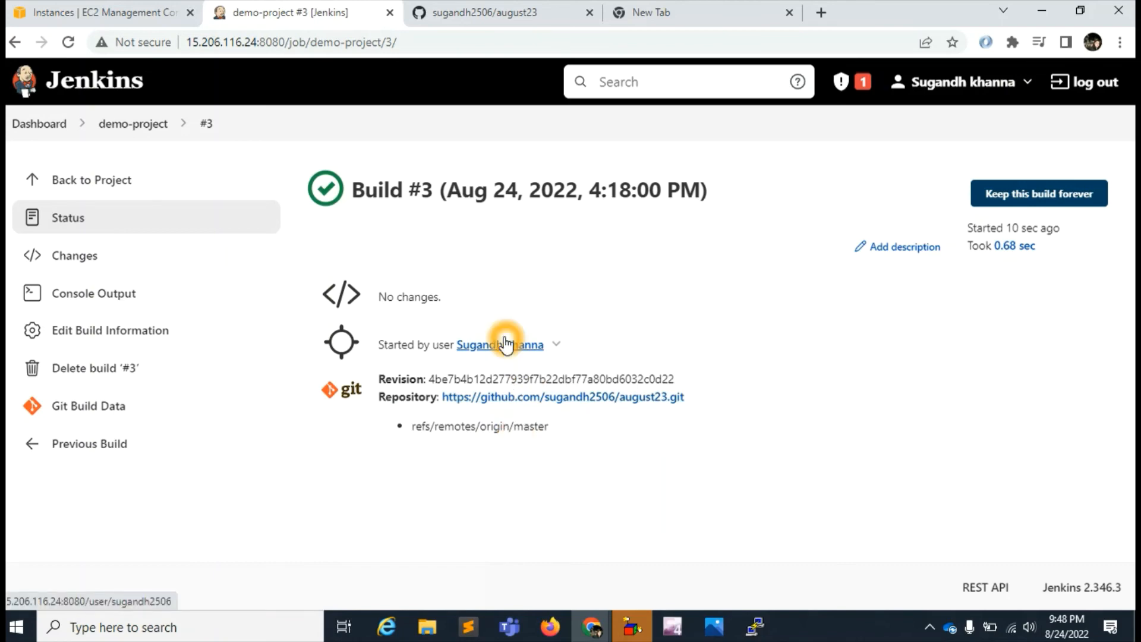
{"action": "left_click", "coordinate": [518, 398]}
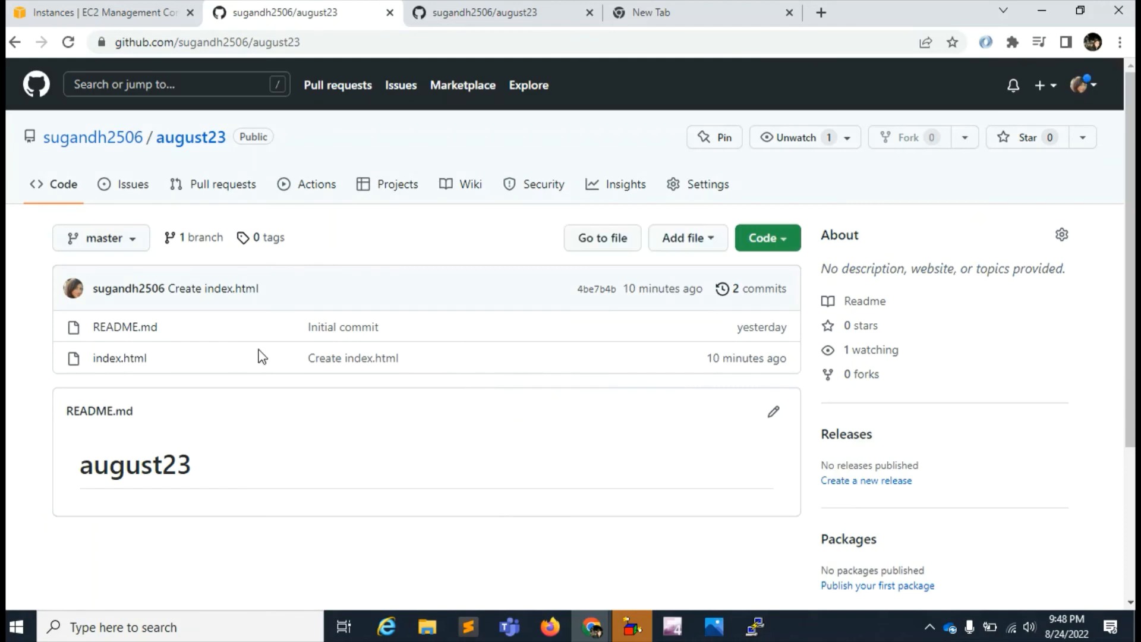
- Return to build #3 in Jenkins and examine the workspace path in its console output
{"action": "left_click", "coordinate": [13, 41]}
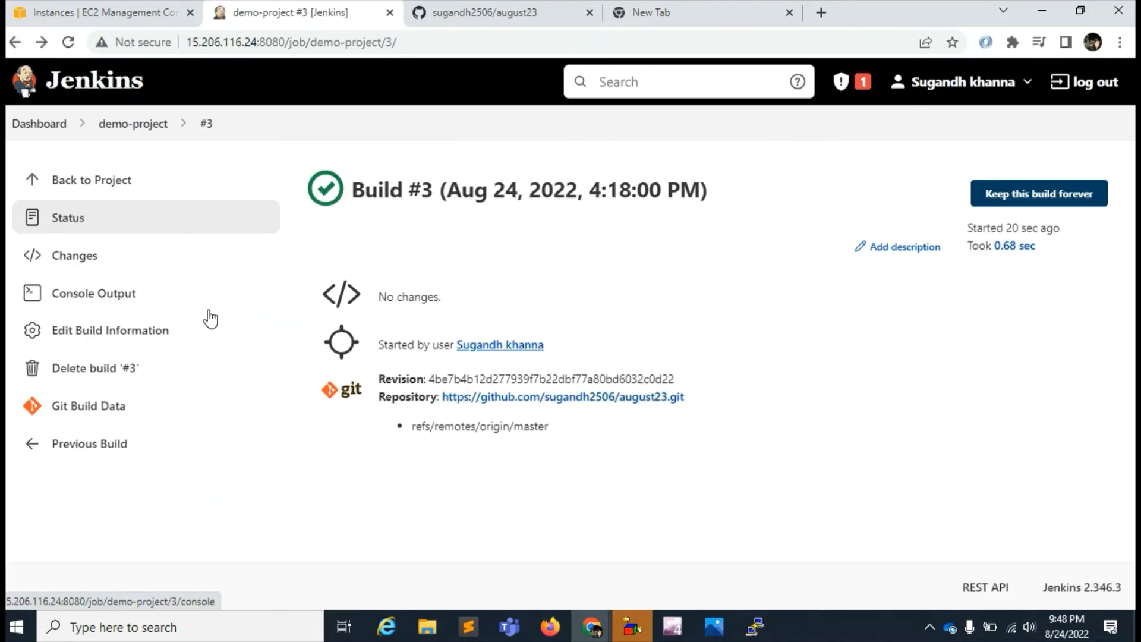
{"action": "left_click", "coordinate": [94, 294]}
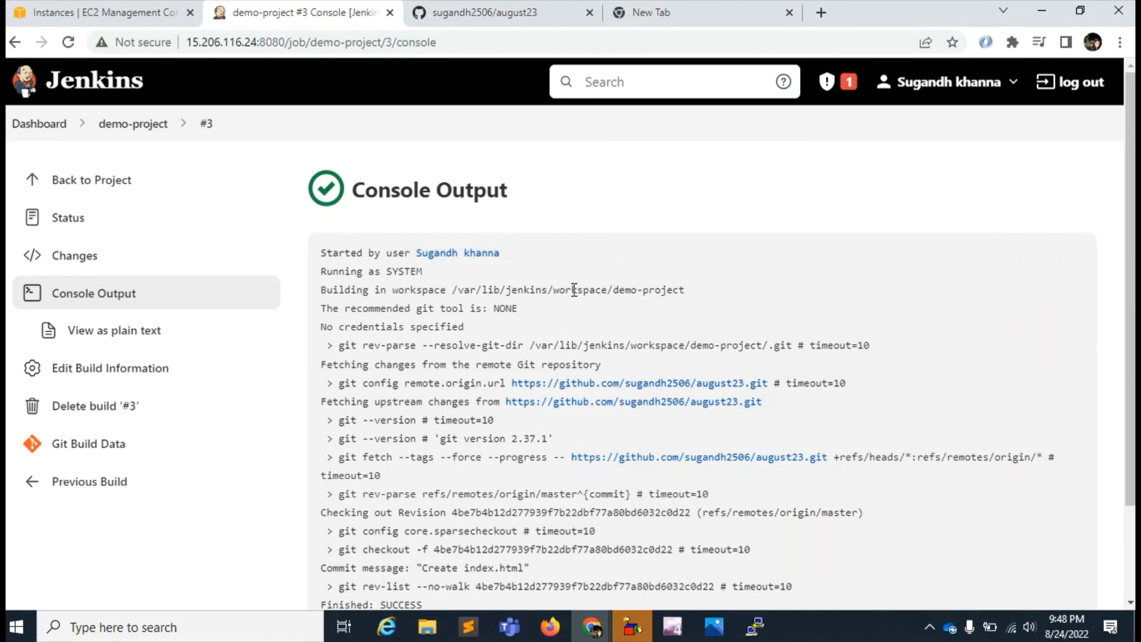
{"action": "left_click", "coordinate": [522, 292]}
{"action": "left_click", "coordinate": [477, 293]}
{"action": "left_click_drag", "start_coordinate": [556, 289], "coordinate": [602, 288]}
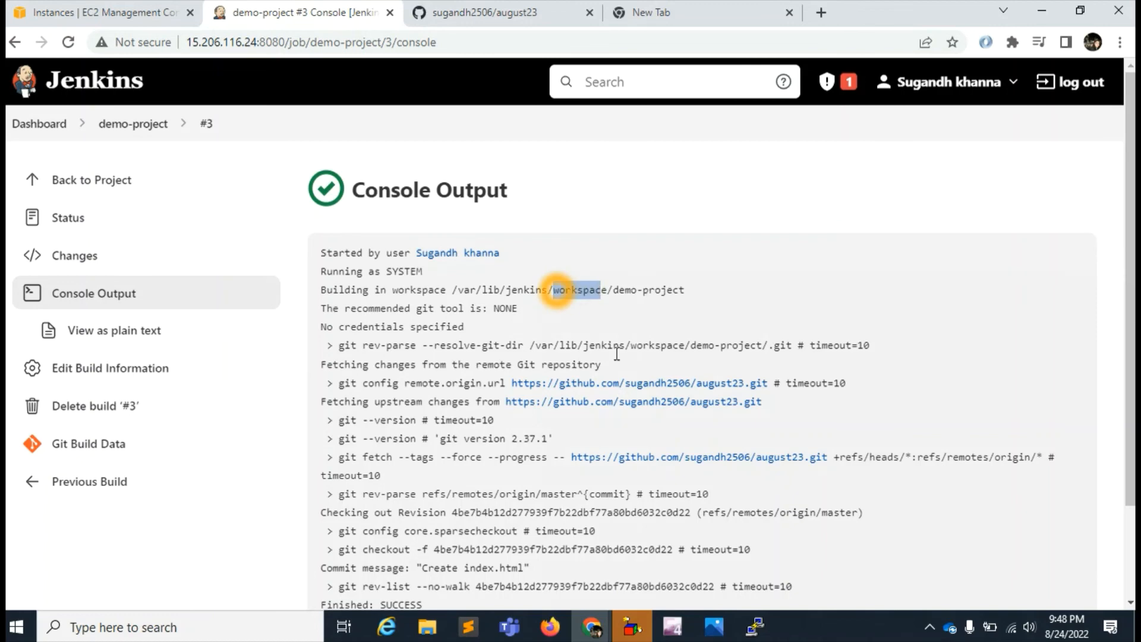
- Review the status and changes of build #3, and read its console output through to the end
{"action": "left_click", "coordinate": [60, 220]}
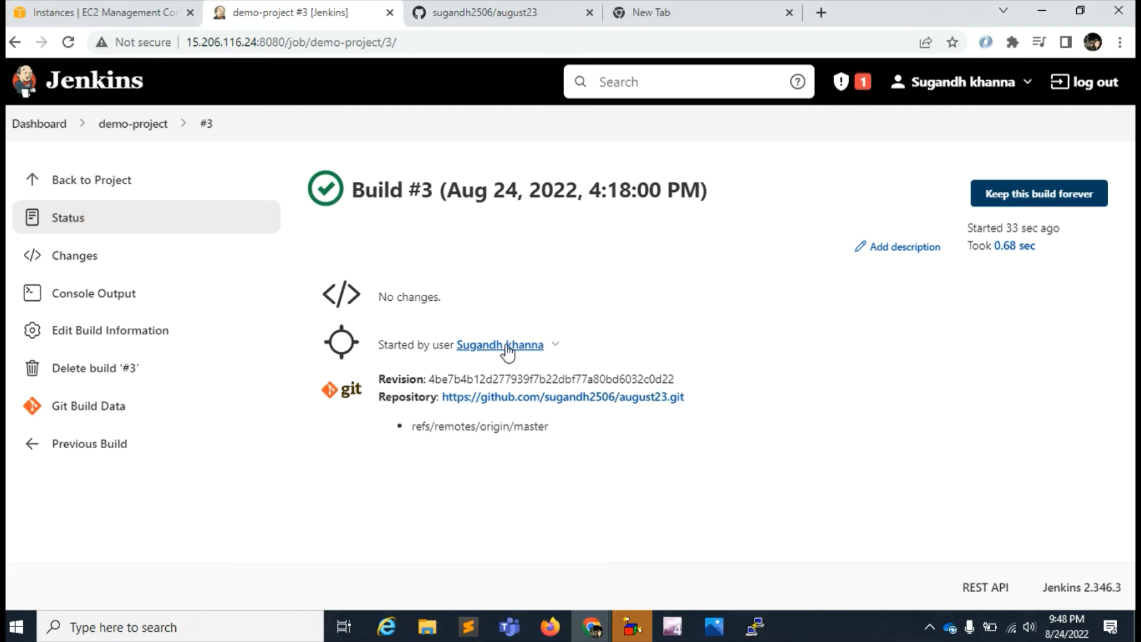
{"action": "left_click", "coordinate": [77, 266]}
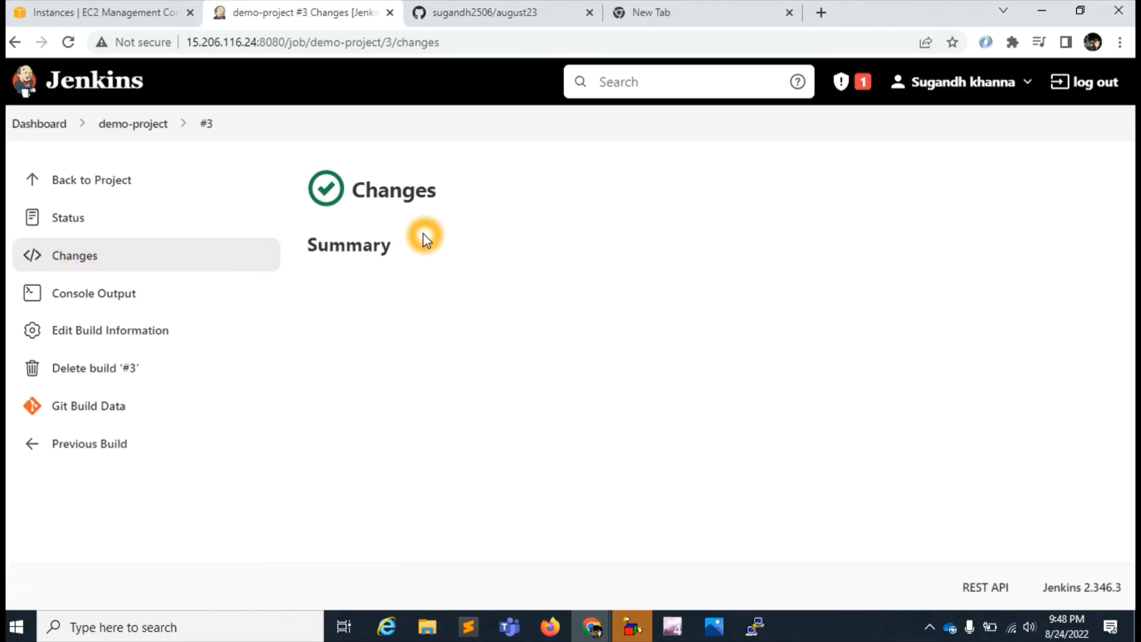
{"action": "left_click", "coordinate": [84, 297]}
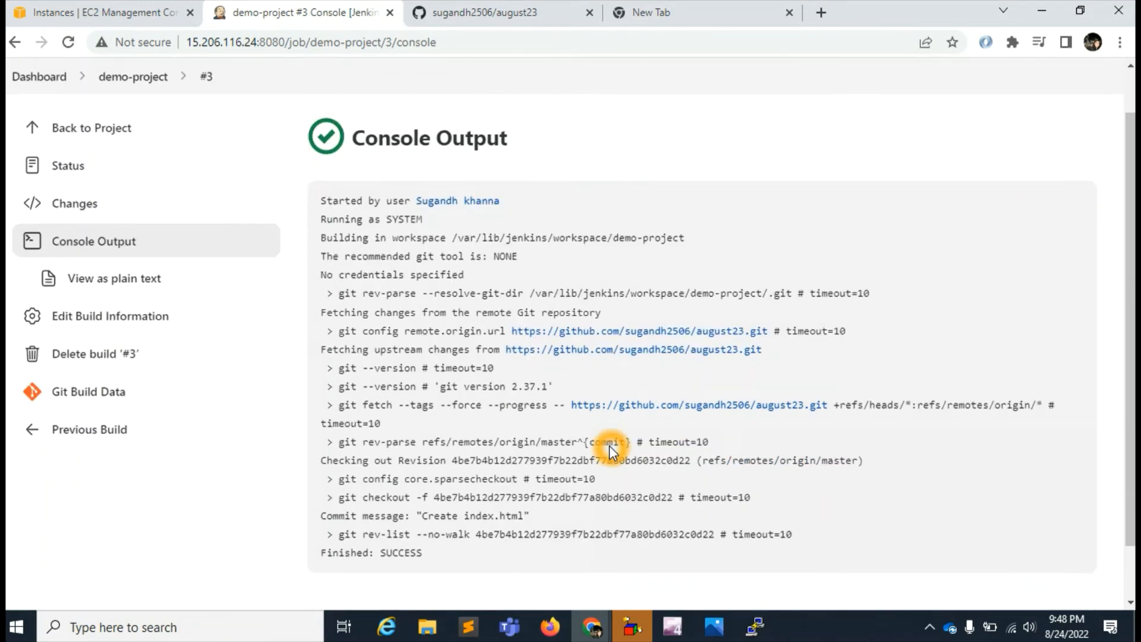
{"action": "scroll", "coordinate": [609, 444], "scroll_direction": "down", "scroll_amount": 3}
{"action": "scroll", "coordinate": [608, 445], "scroll_direction": "up", "scroll_amount": 2}
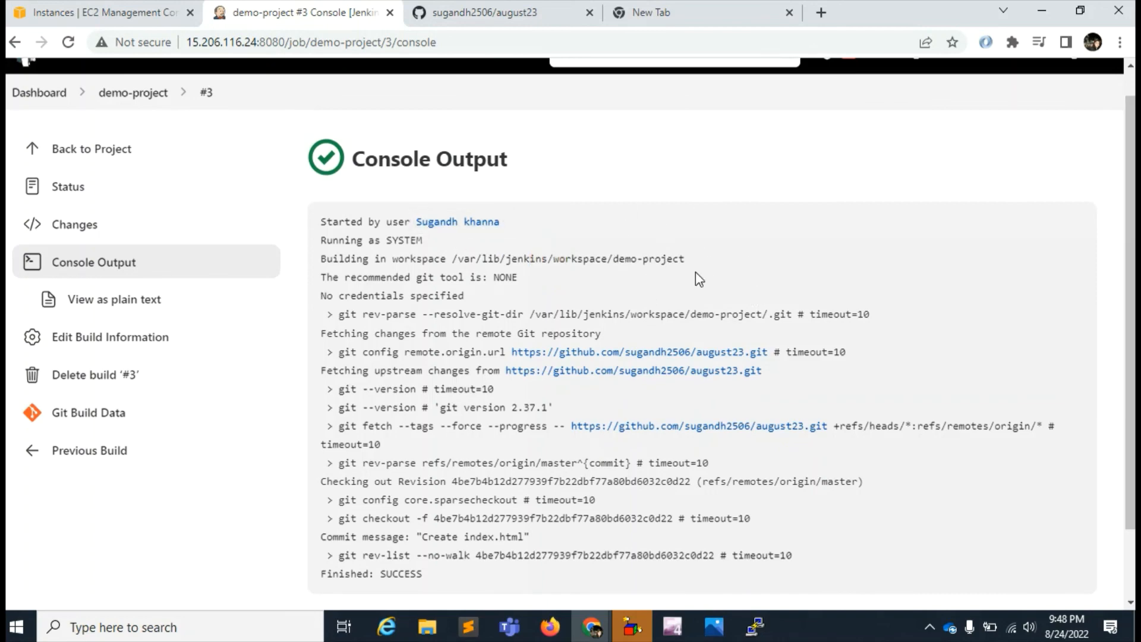
- Go back to demo-project, view index.html from its workspace and return to the workspace file list
{"action": "key", "text": "alt+Left"}
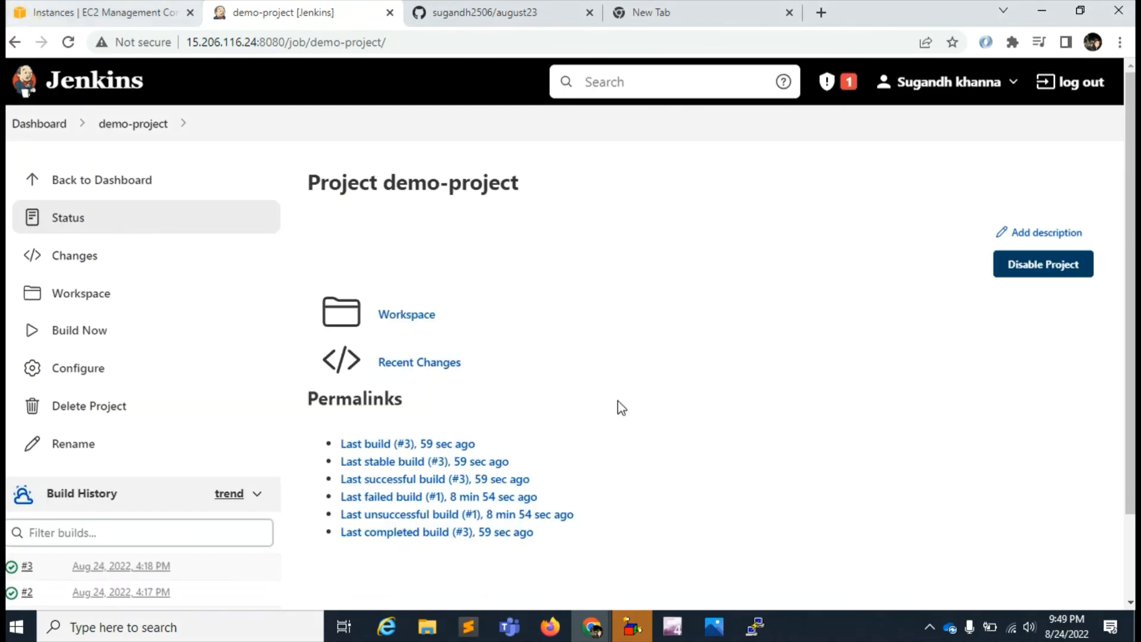
{"action": "left_click", "coordinate": [383, 316]}
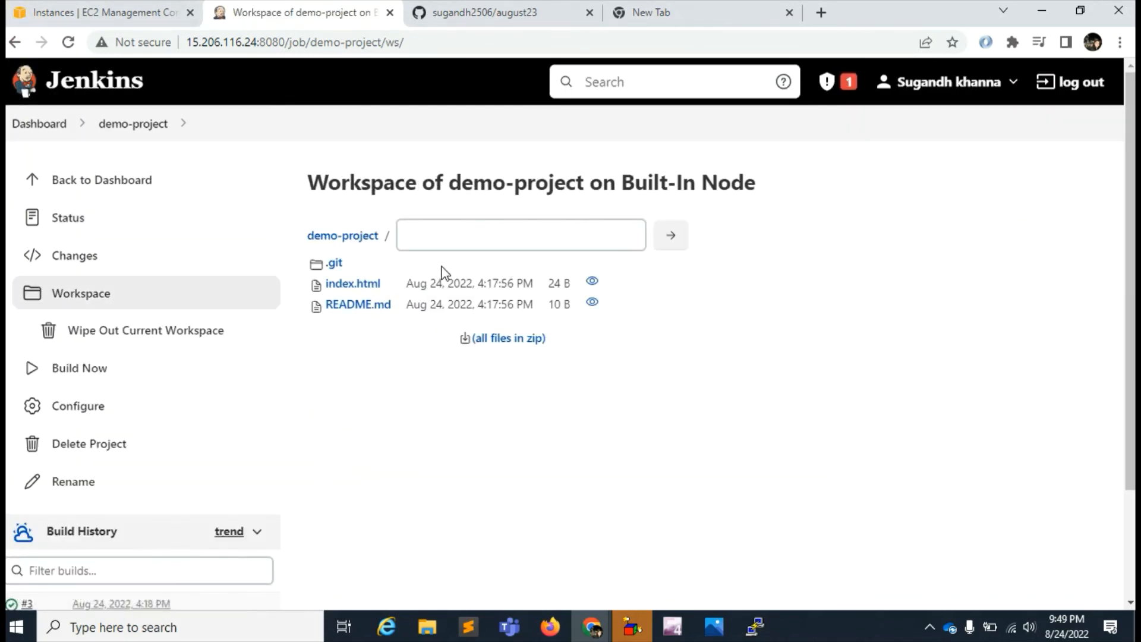
{"action": "left_click", "coordinate": [353, 286]}
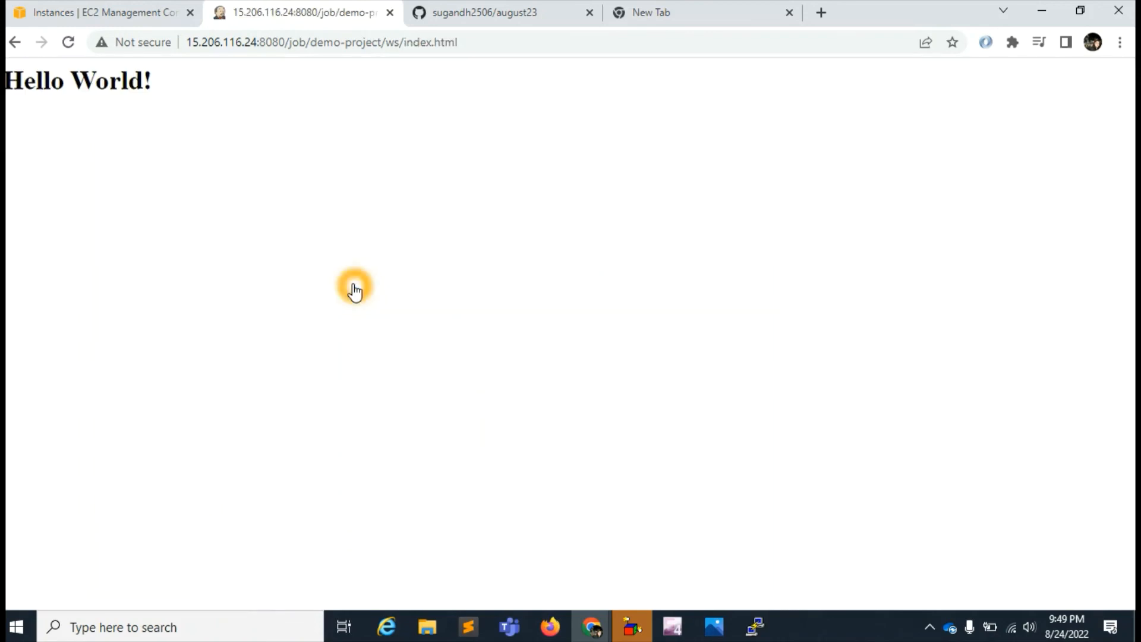
{"action": "left_click", "coordinate": [16, 44]}
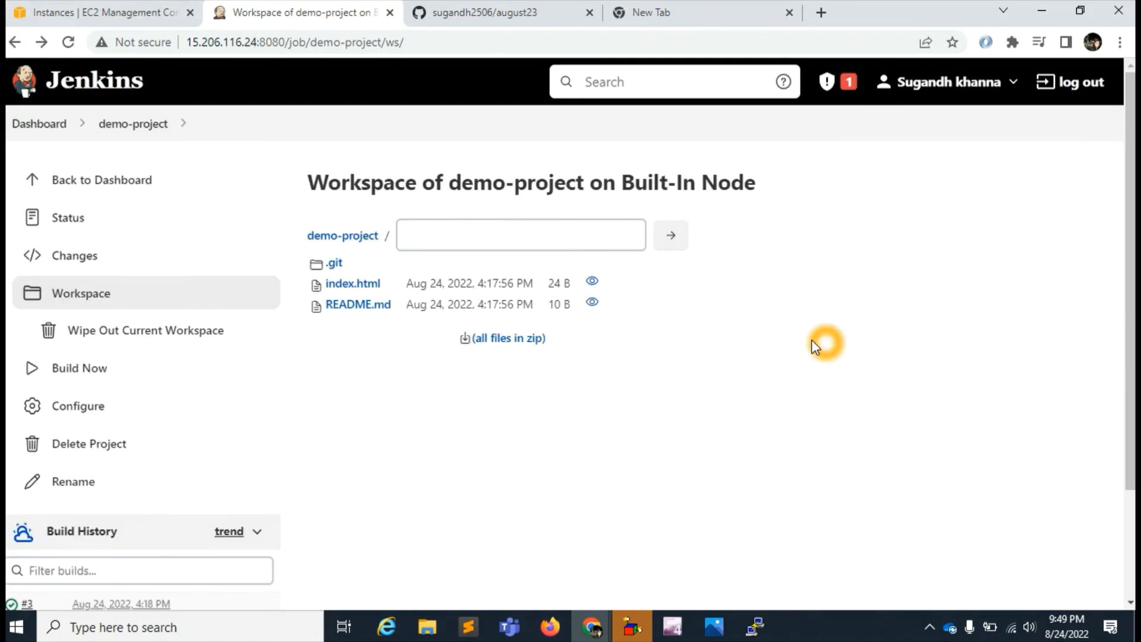